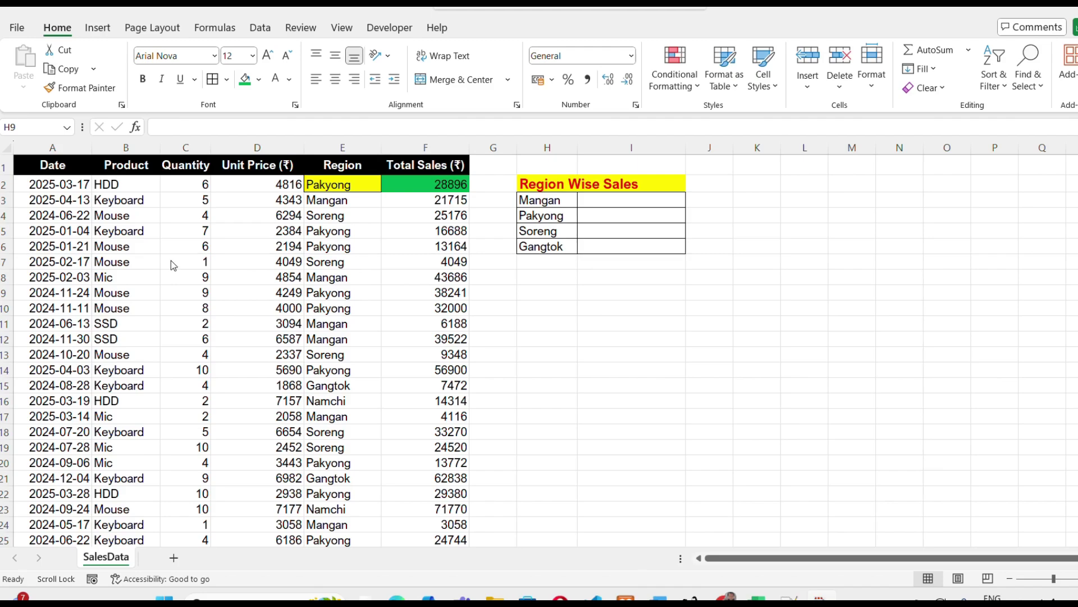
# - Look through the rows of the SalesData sheet to examine the sales records
pyautogui.scroll(-20, 180, 261)
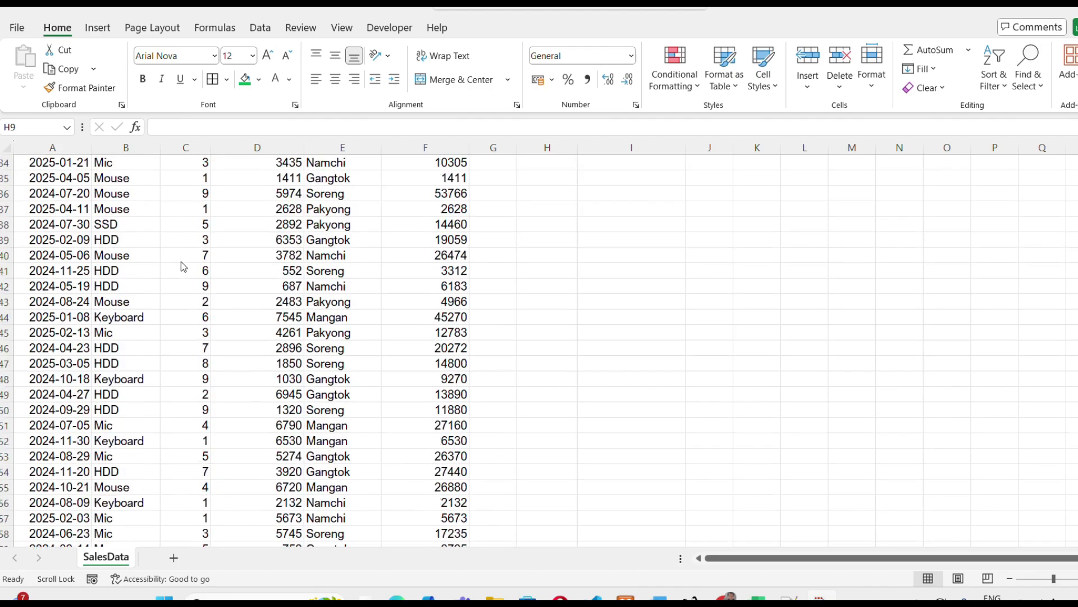
pyautogui.scroll(-20, 181, 261)
pyautogui.scroll(20, 181, 261)
pyautogui.scroll(-20, 180, 261)
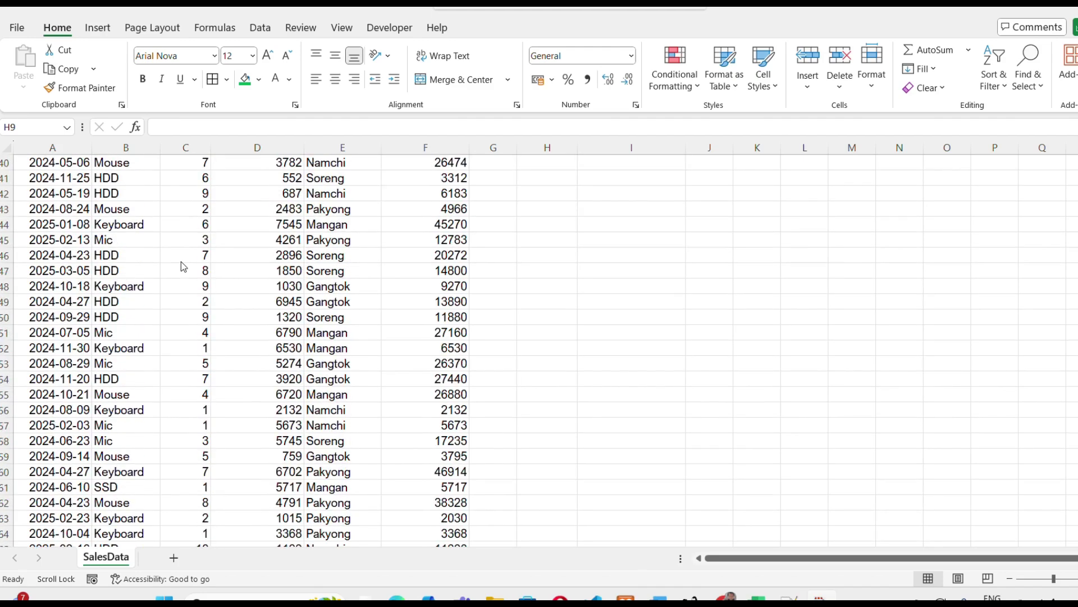
pyautogui.scroll(7, 181, 261)
pyautogui.scroll(6, 181, 262)
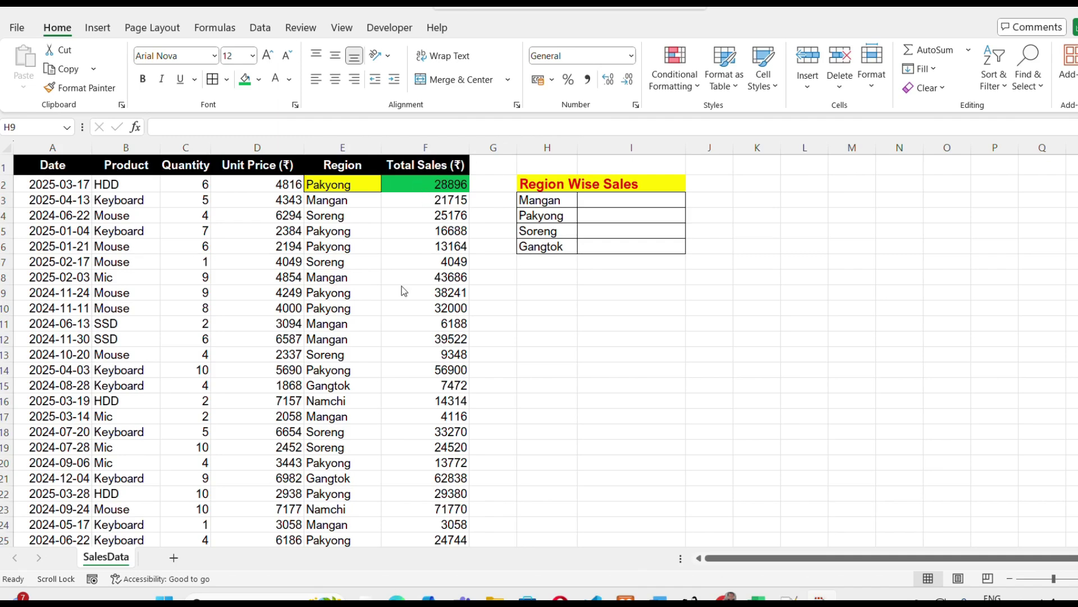
# - Examine where the Region and Total Sales columns start and end, checking the ranges E2:E500 and F2:F500
pyautogui.click(409, 184)
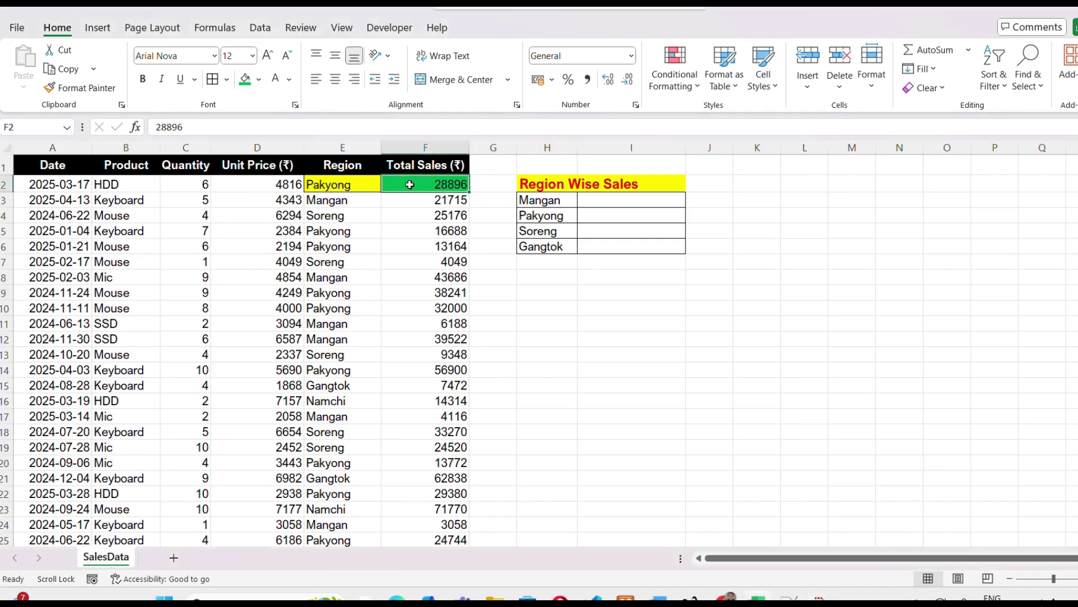
pyautogui.click(335, 187)
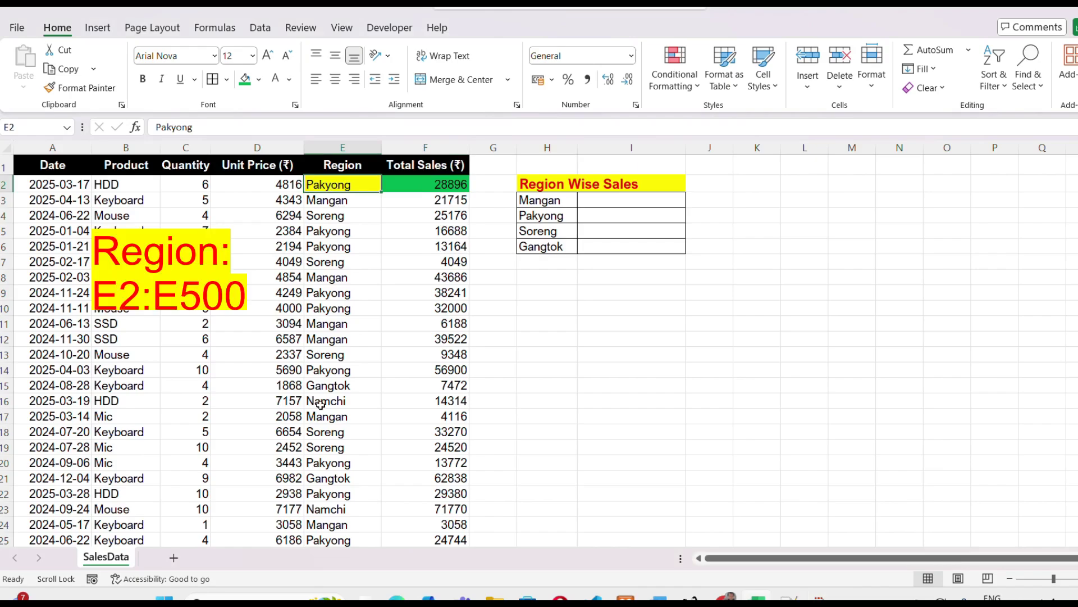
pyautogui.scroll(-20, 320, 403)
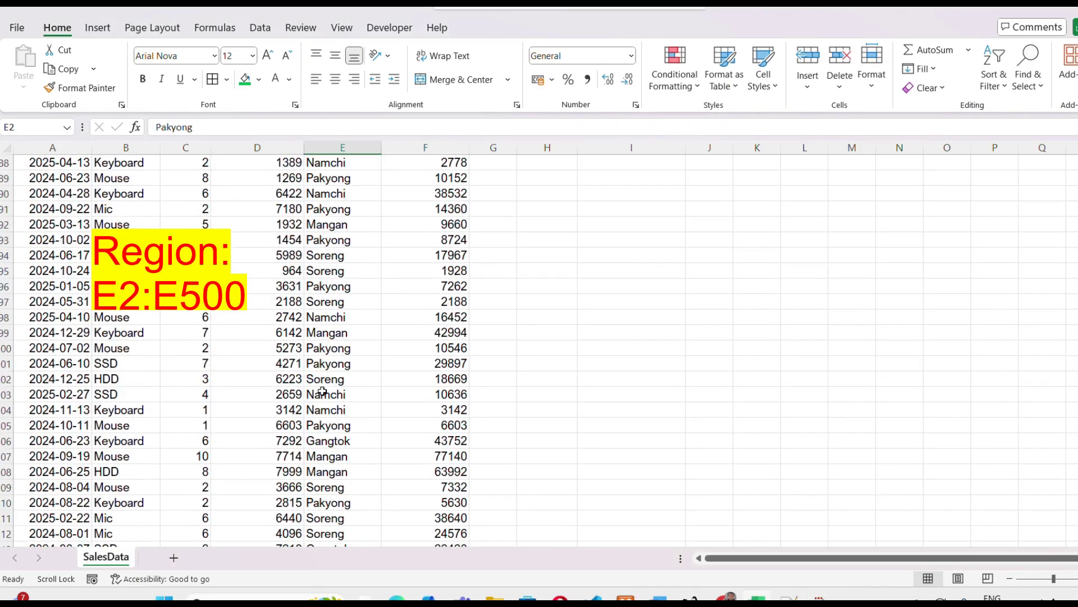
pyautogui.scroll(-13, 322, 392)
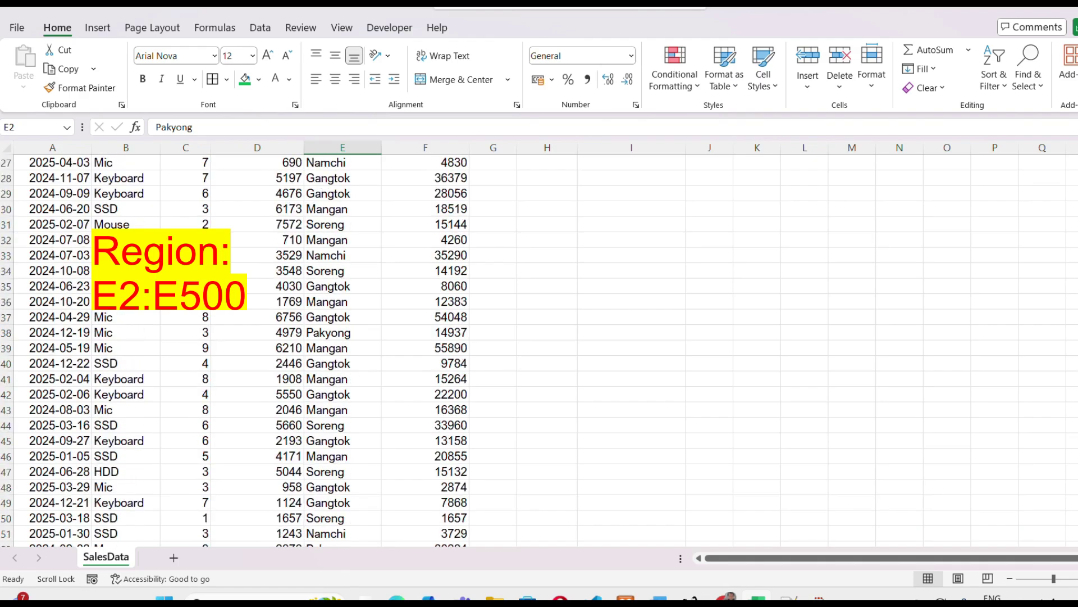
pyautogui.moveTo(1076, 250); pyautogui.dragTo(1075, 261)
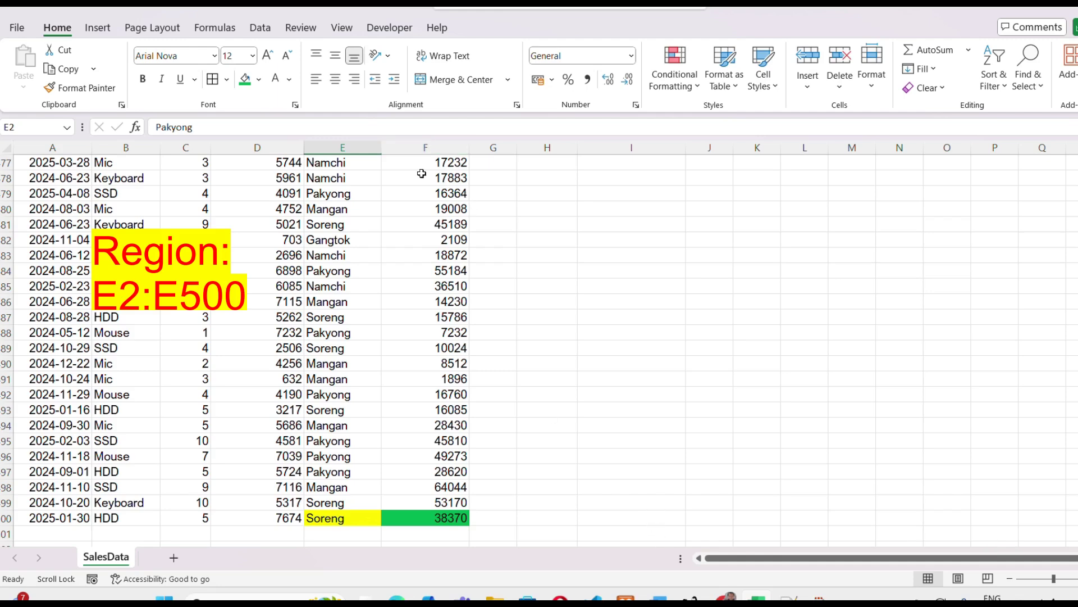
pyautogui.moveTo(1077, 529); pyautogui.dragTo(1077, 163)
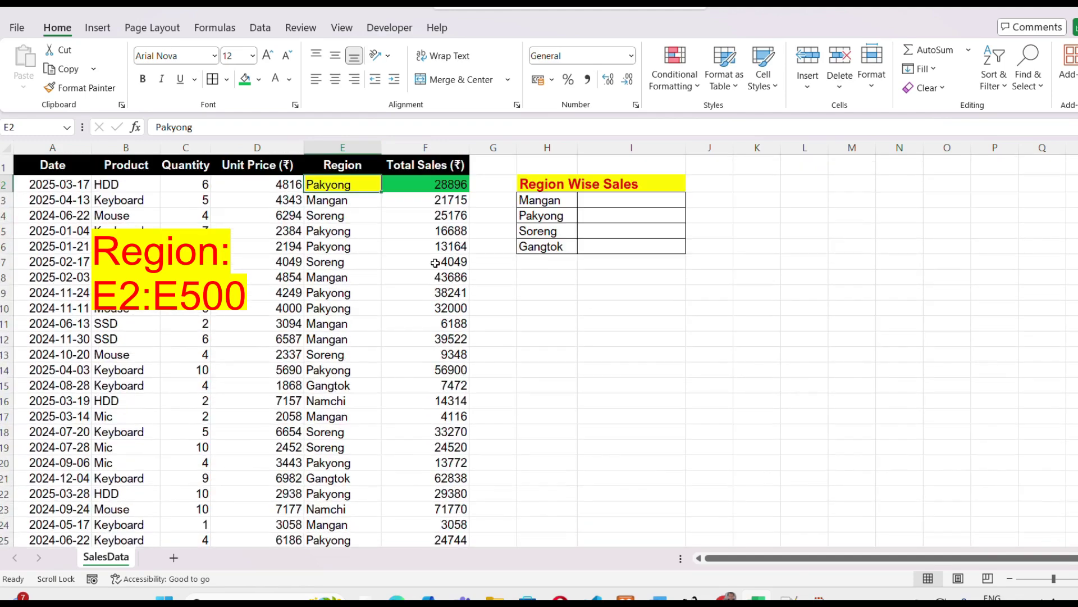
pyautogui.click(409, 145)
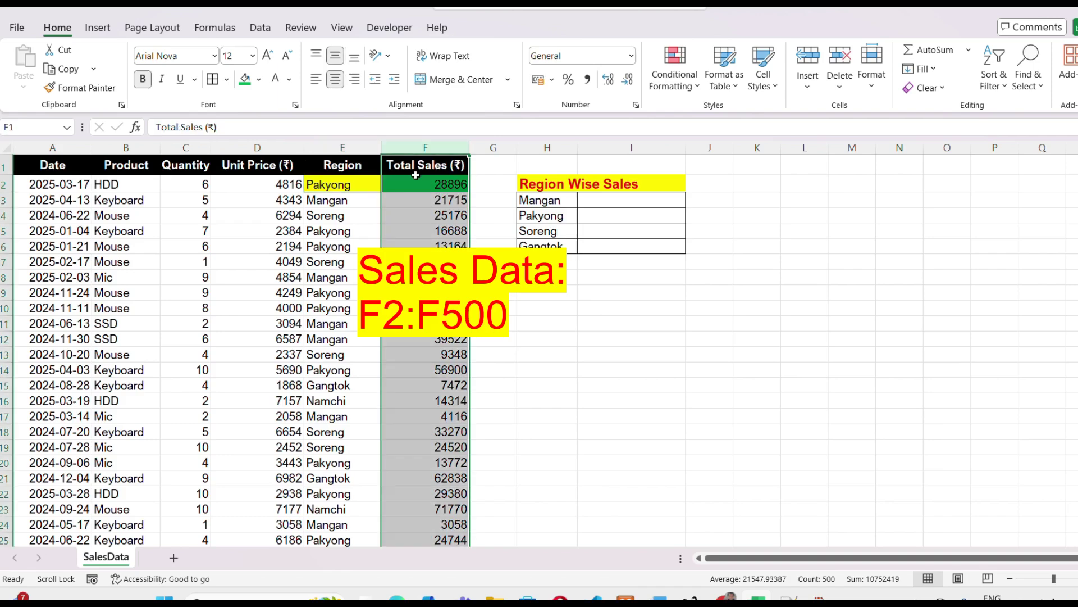
pyautogui.click(416, 182)
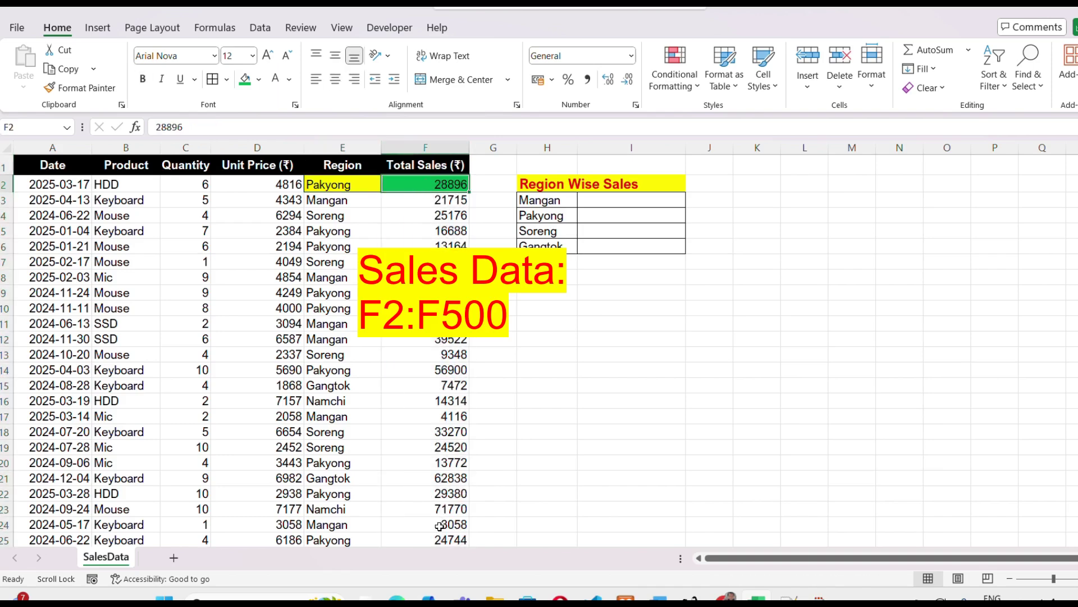
# - Select cell I3 beside Mangan, switch to Notepad++ and copy the prompt text below the "#1 ASKING AI" heading
pyautogui.click(607, 201)
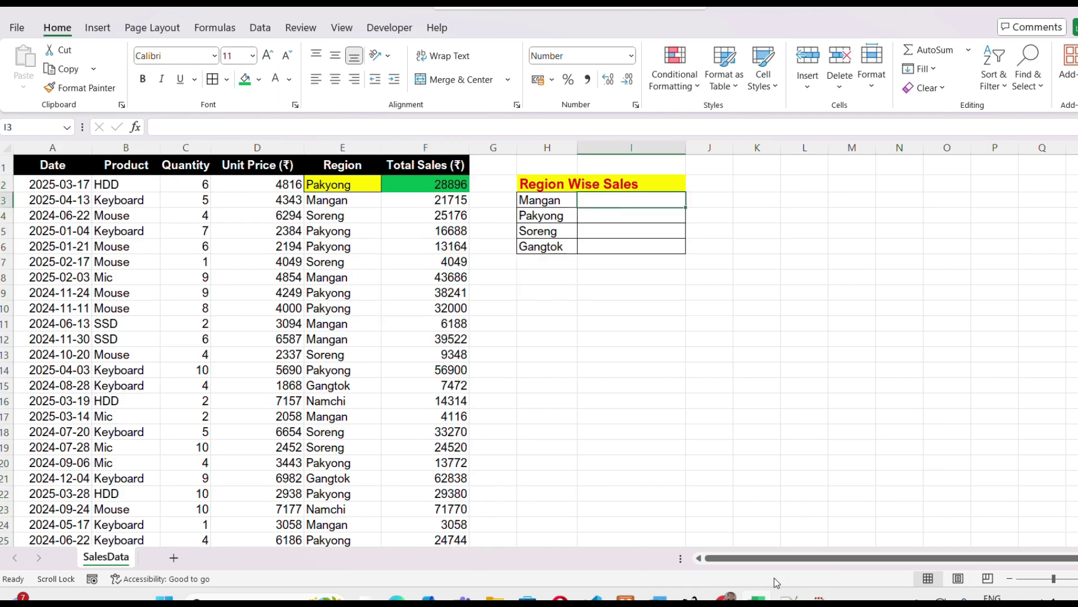
pyautogui.hotkey('alt', 'Tab')
pyautogui.scroll(-5, 598, 409)
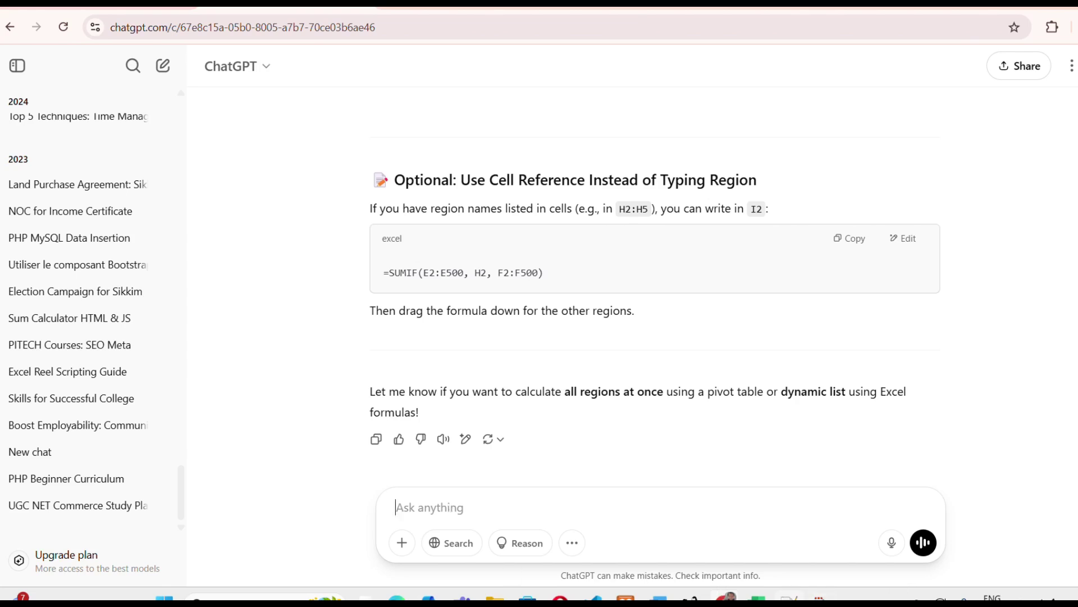
pyautogui.hotkey('alt', 'Tab')
pyautogui.click(559, 275)
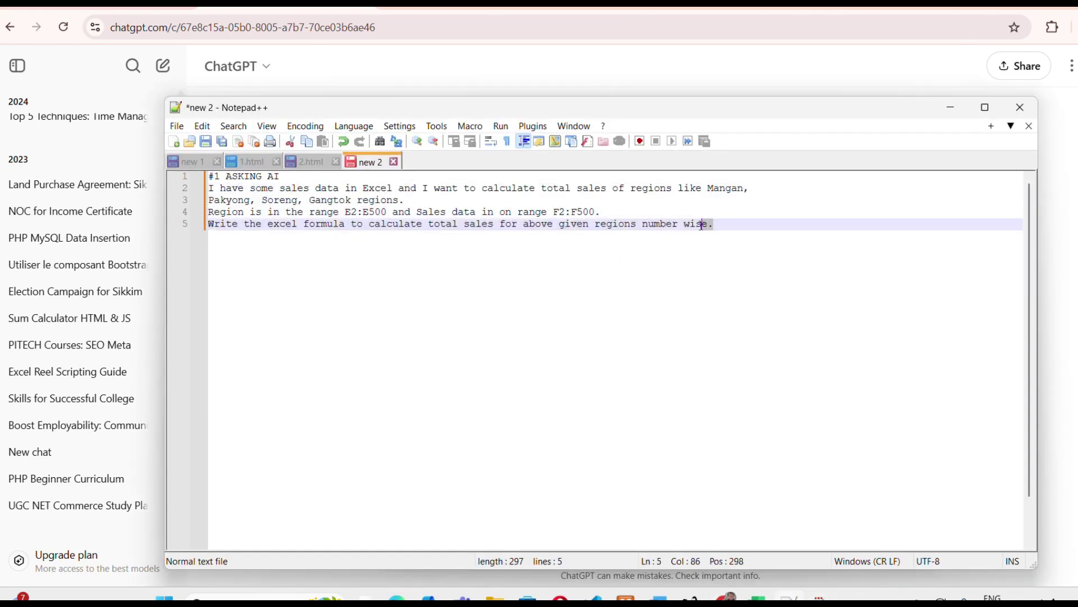
pyautogui.moveTo(701, 224); pyautogui.dragTo(184, 196)
pyautogui.hotkey('ctrl', 'c')
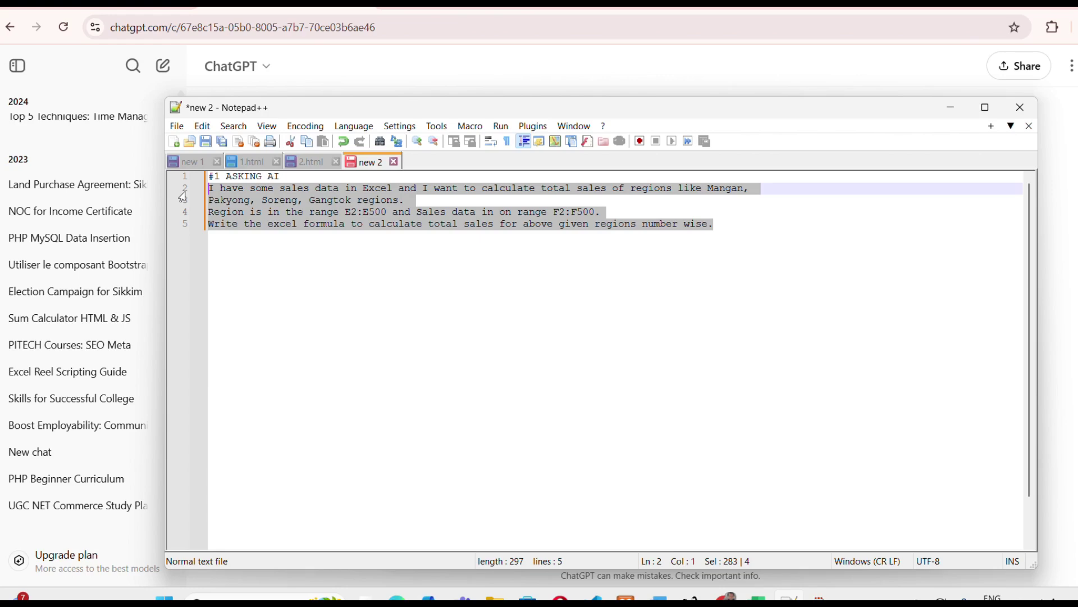
# - Switch to ChatGPT and submit the copied prompt asking for Excel formulas for total sales by region
pyautogui.click(949, 109)
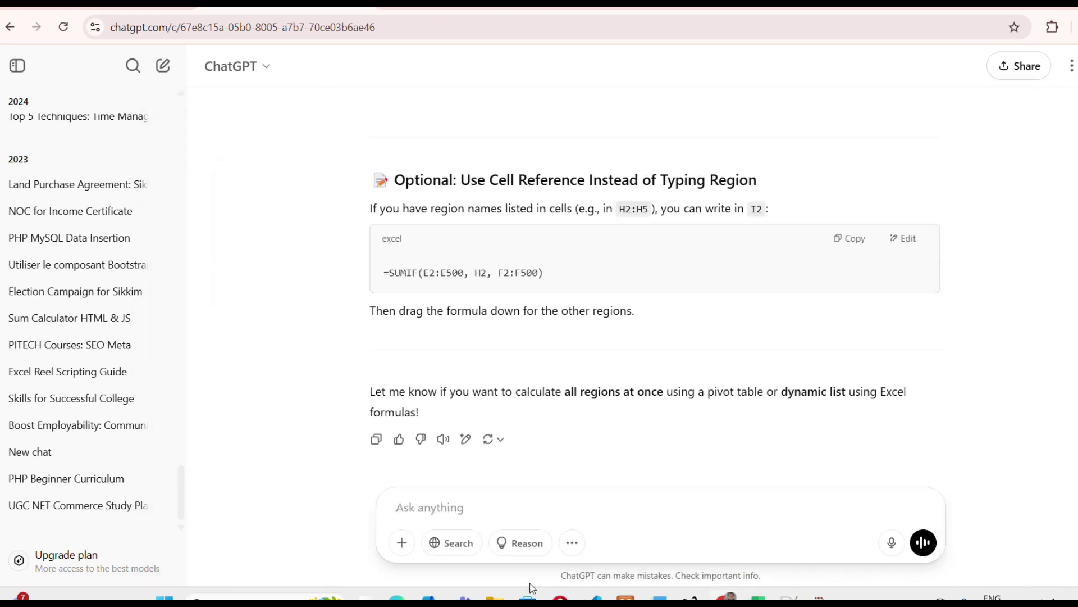
pyautogui.hotkey('ctrl', 'v')
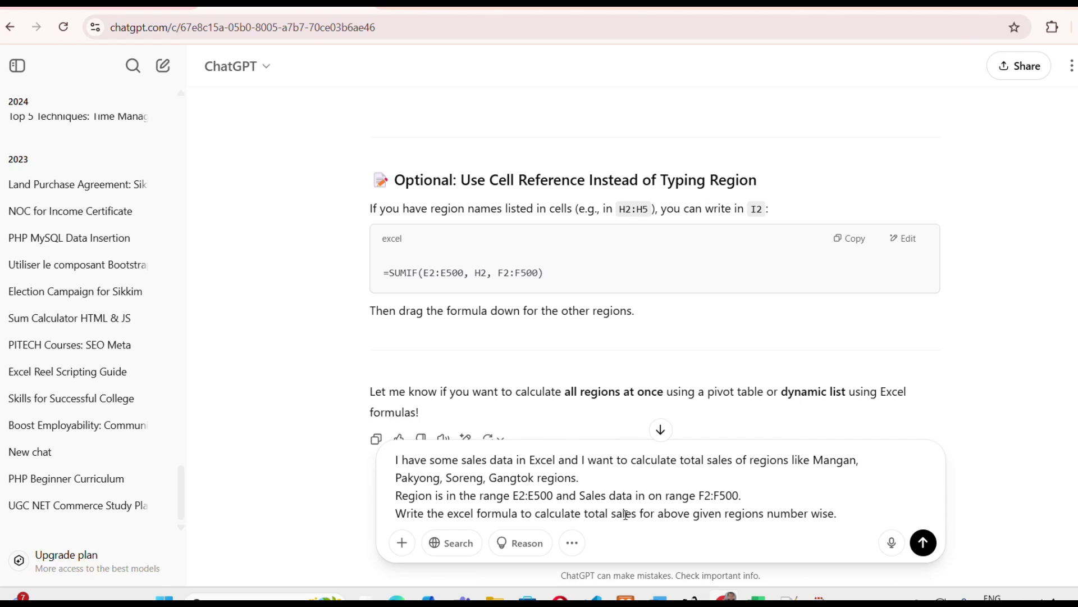
pyautogui.click(922, 543)
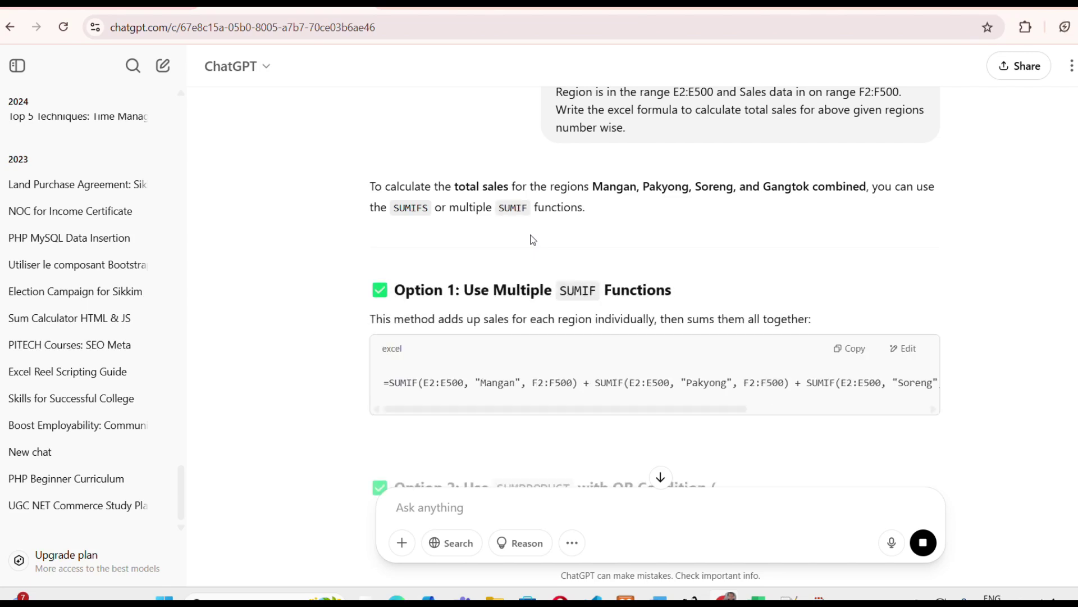
# - Read ChatGPT's suggested formula options and check whether they calculate sales separately for each region
pyautogui.scroll(-3, 533, 240)
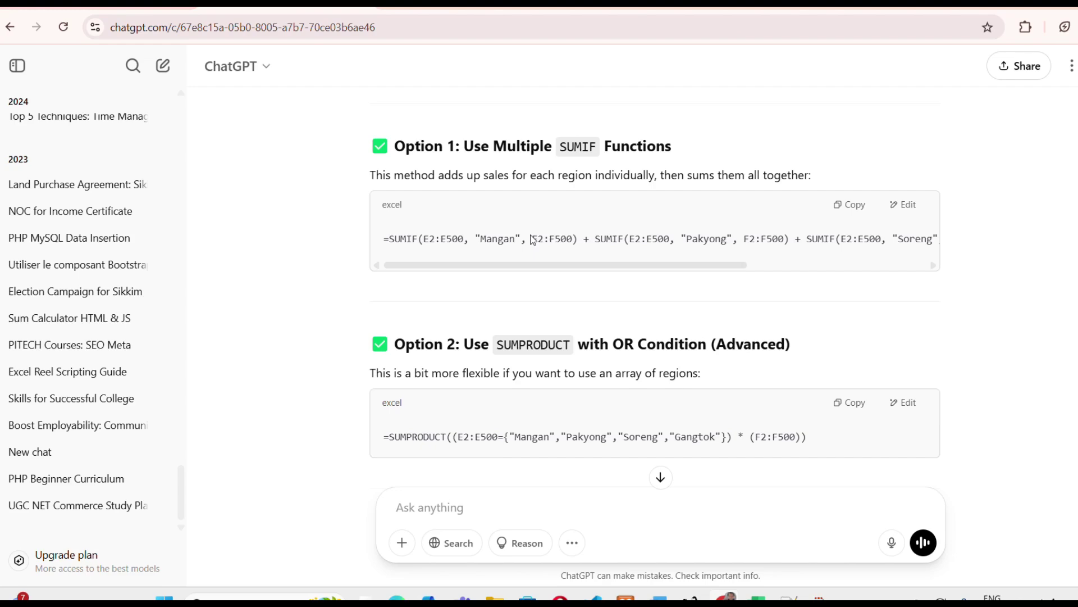
pyautogui.scroll(-5, 533, 240)
pyautogui.scroll(6, 531, 235)
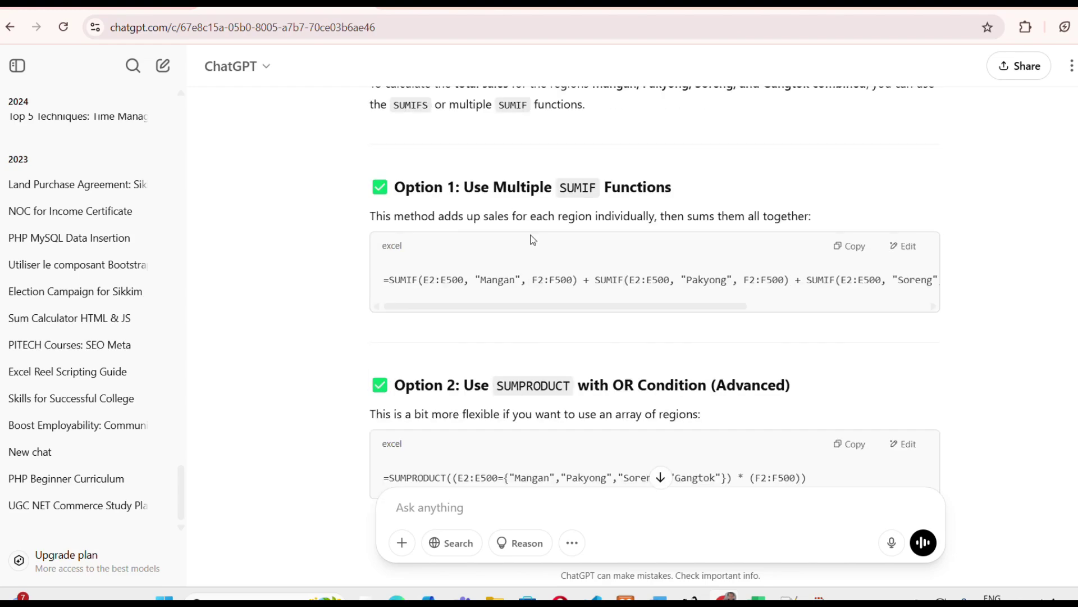
pyautogui.scroll(3, 533, 240)
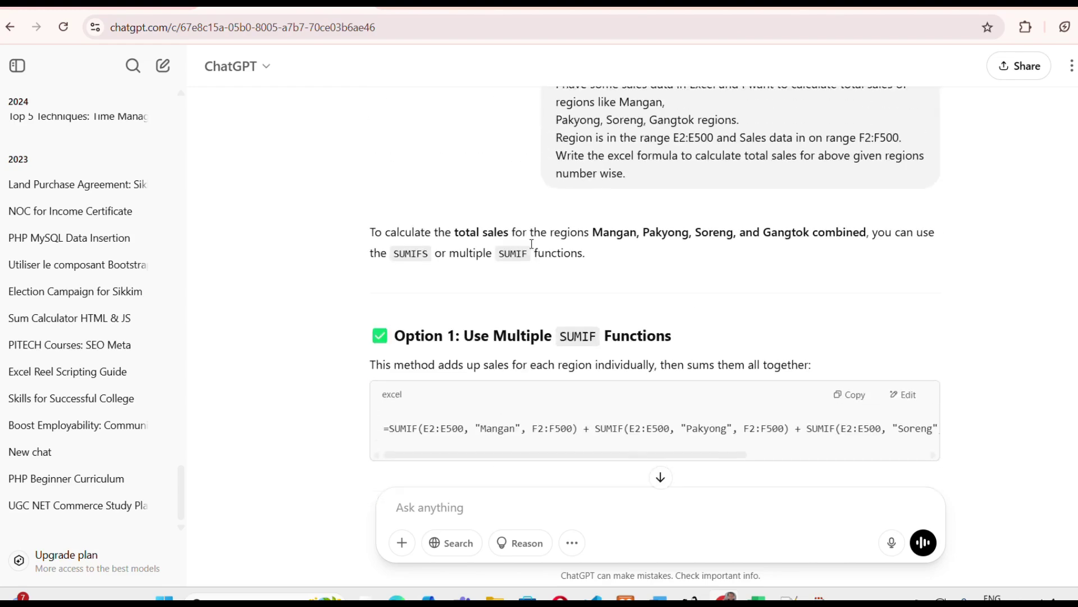
pyautogui.scroll(-8, 563, 266)
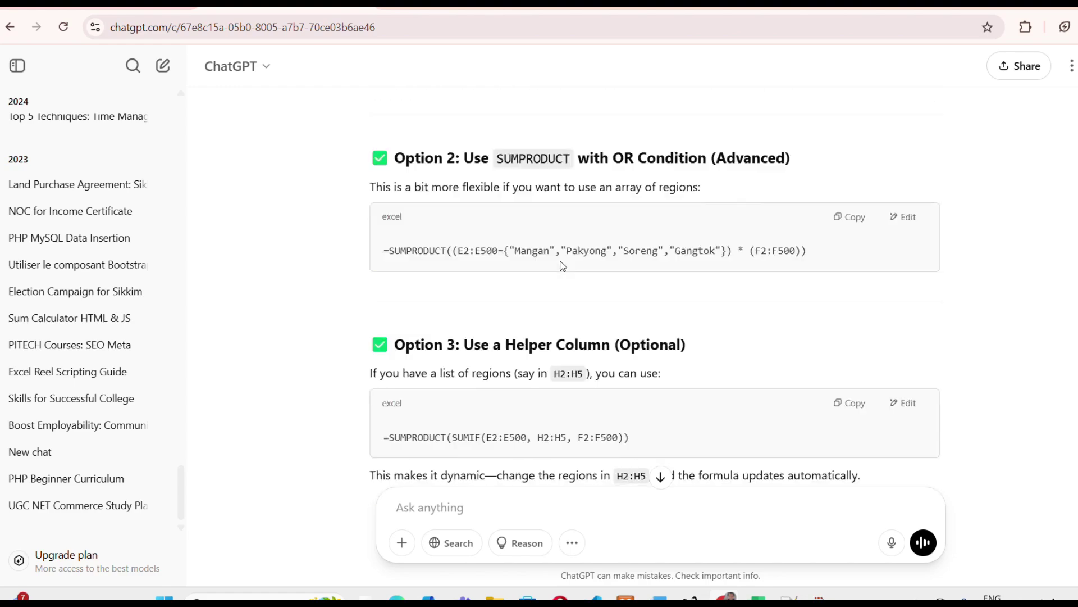
pyautogui.scroll(5, 562, 267)
pyautogui.scroll(4, 562, 266)
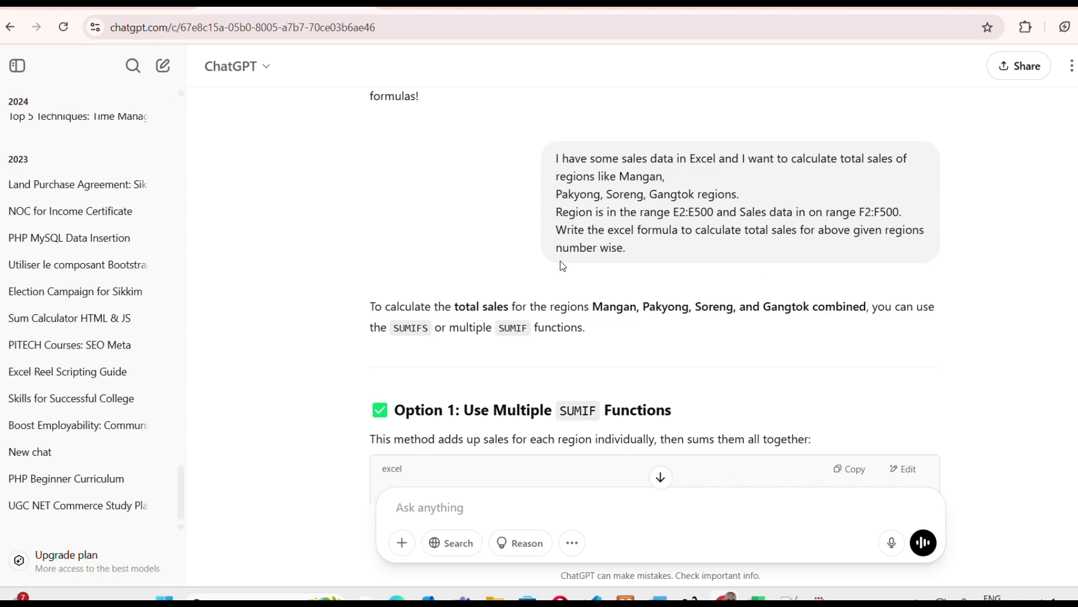
pyautogui.scroll(-4, 563, 267)
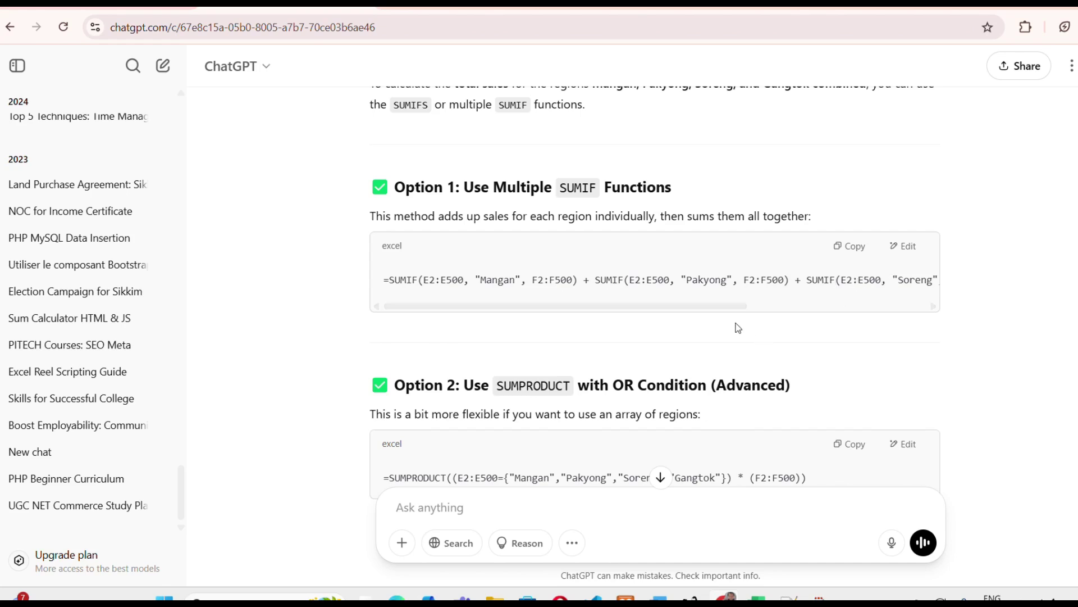
pyautogui.moveTo(736, 306); pyautogui.dragTo(614, 302)
# - Send ChatGPT the follow-up request "give me separately regionwise"
pyautogui.scroll(-6, 591, 299)
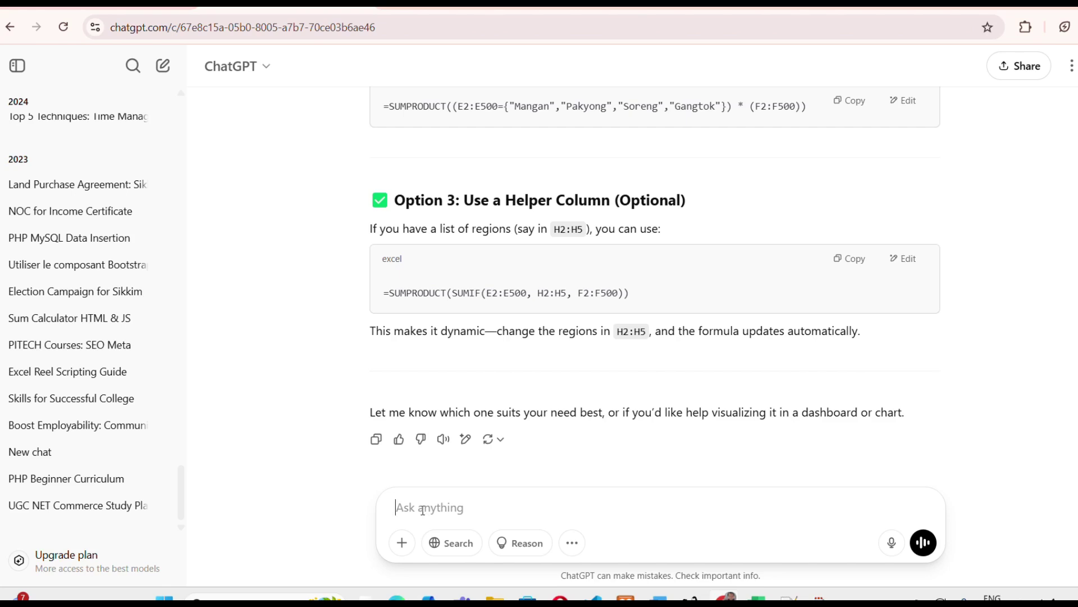
pyautogui.write('give me sep')
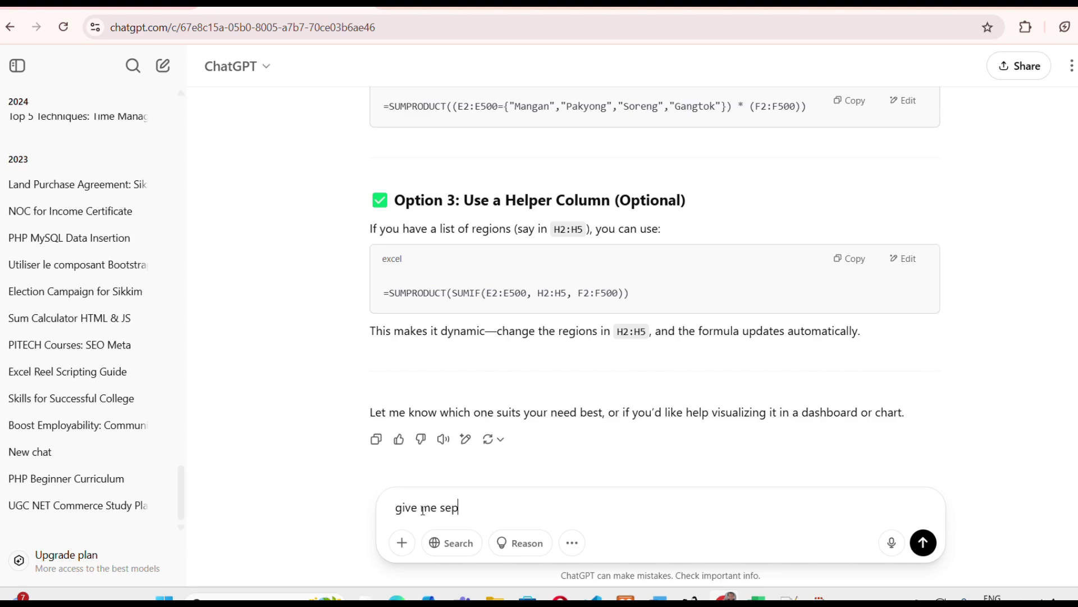
pyautogui.write('arately regionwi')
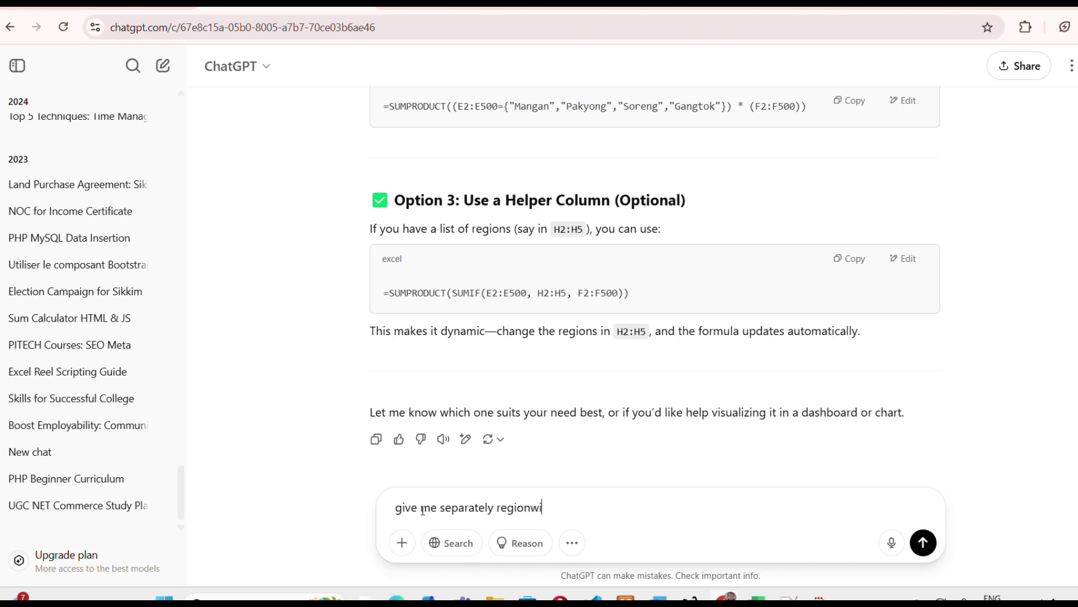
pyautogui.write('se')
pyautogui.press('Return')
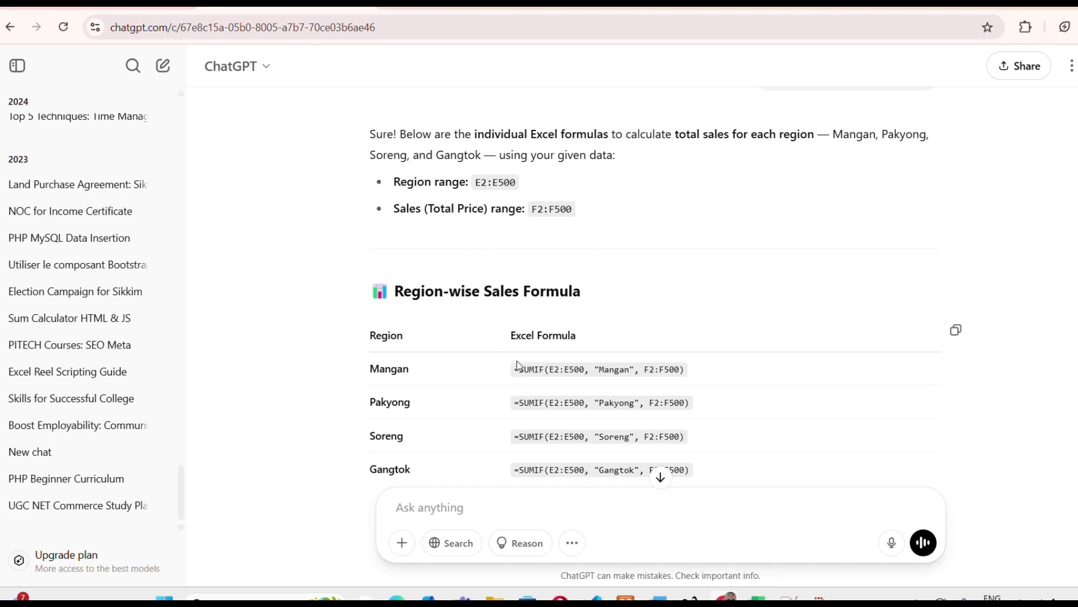
# - Copy the Mangan formula from ChatGPT and enter =SUMIF(E2:E500, "Mangan", F2:F500) in cell I3 of the Excel sheet
pyautogui.moveTo(602, 371); pyautogui.dragTo(701, 378)
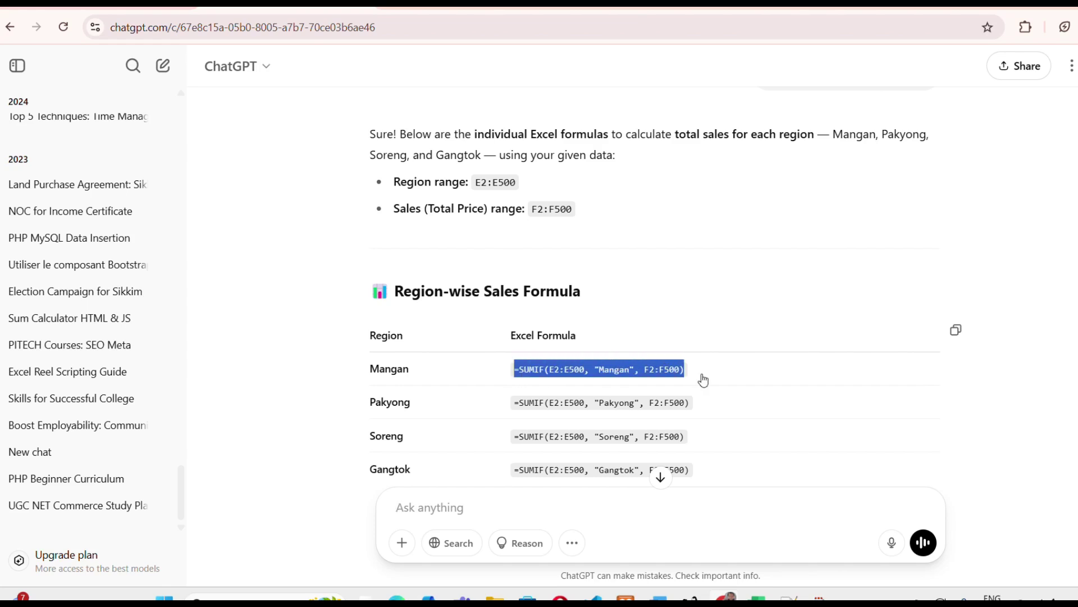
pyautogui.click(780, 371)
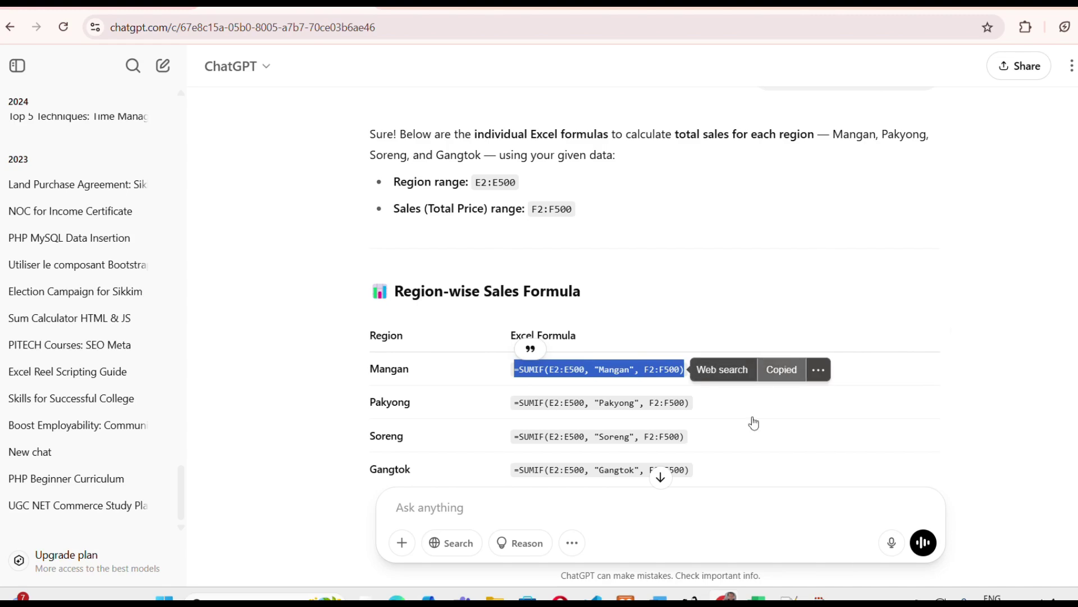
pyautogui.click(758, 597)
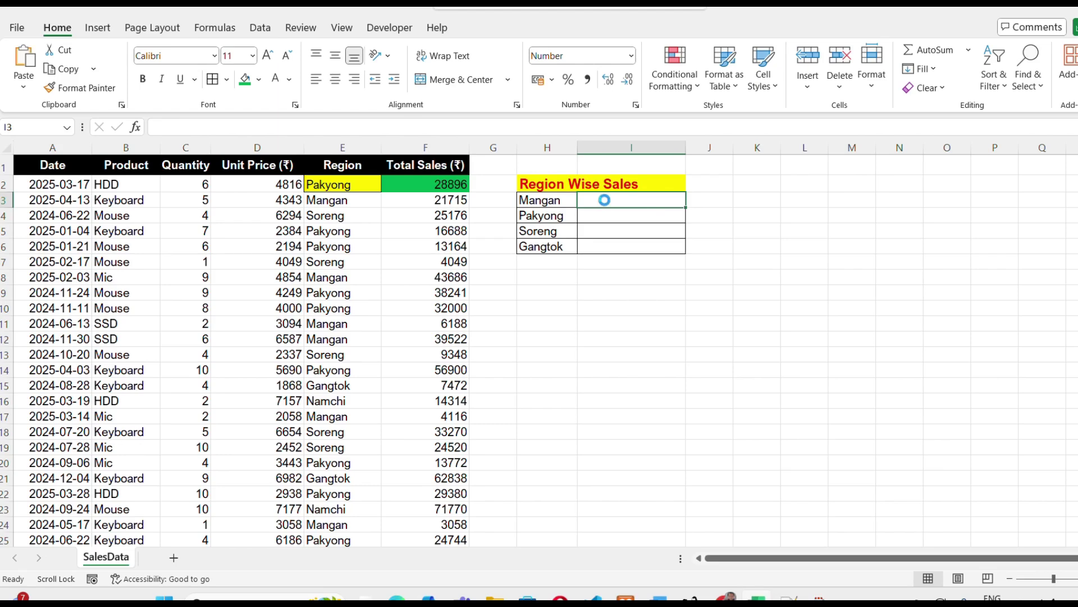
pyautogui.write('=SUMIF(E2:E500, "Mangan", F2:F500)')
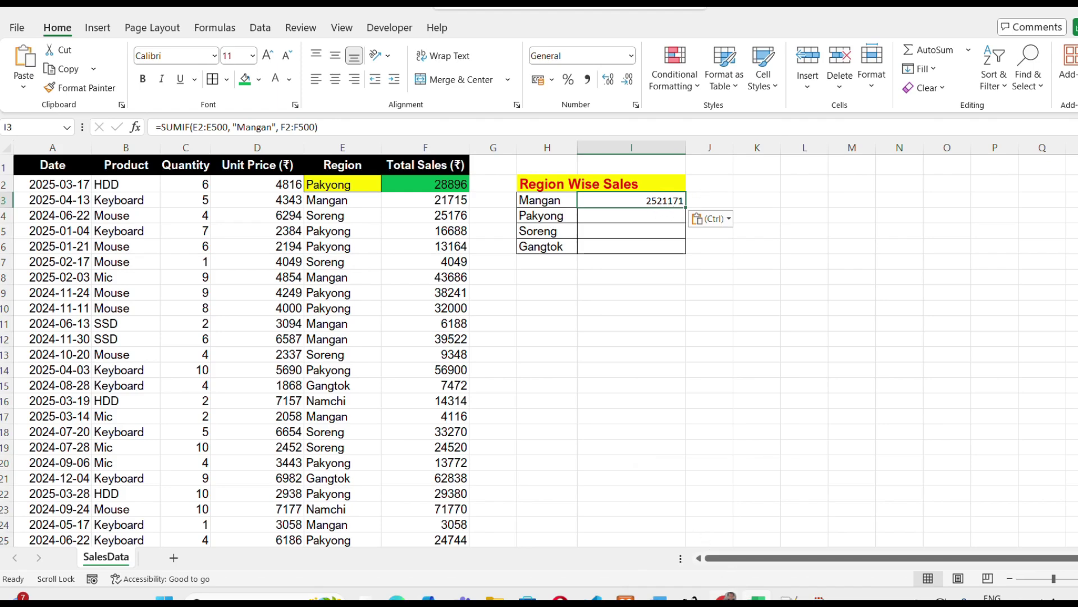
# - Copy the Pakyong formula from ChatGPT and enter =SUMIF(E2:E500, "Pakyong", F2:F500) in cell I4 of the Excel sheet
pyautogui.click(727, 595)
pyautogui.click(475, 430)
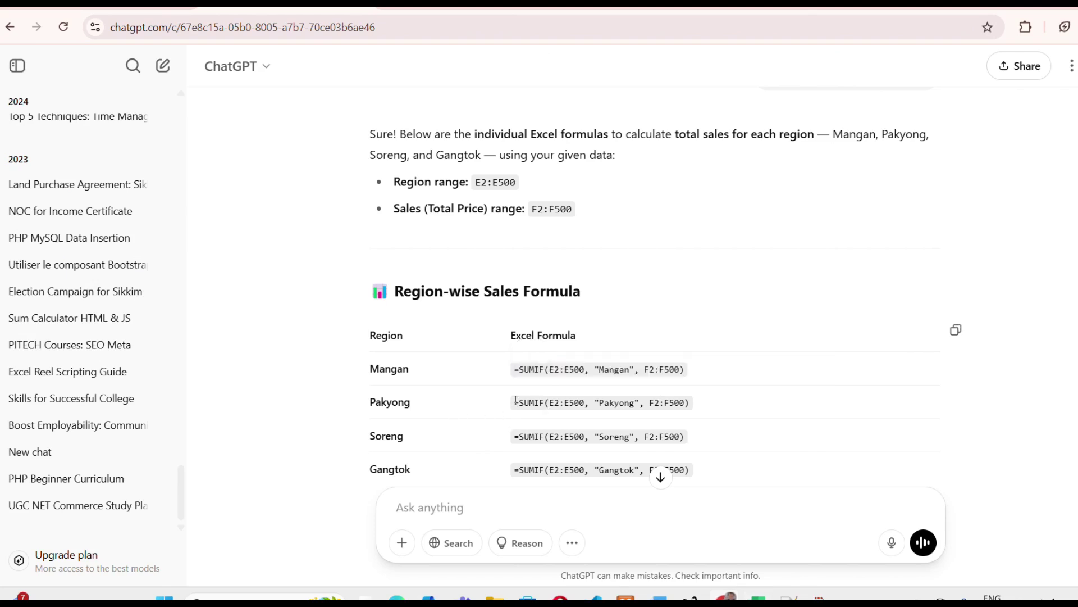
pyautogui.moveTo(518, 400); pyautogui.dragTo(689, 405)
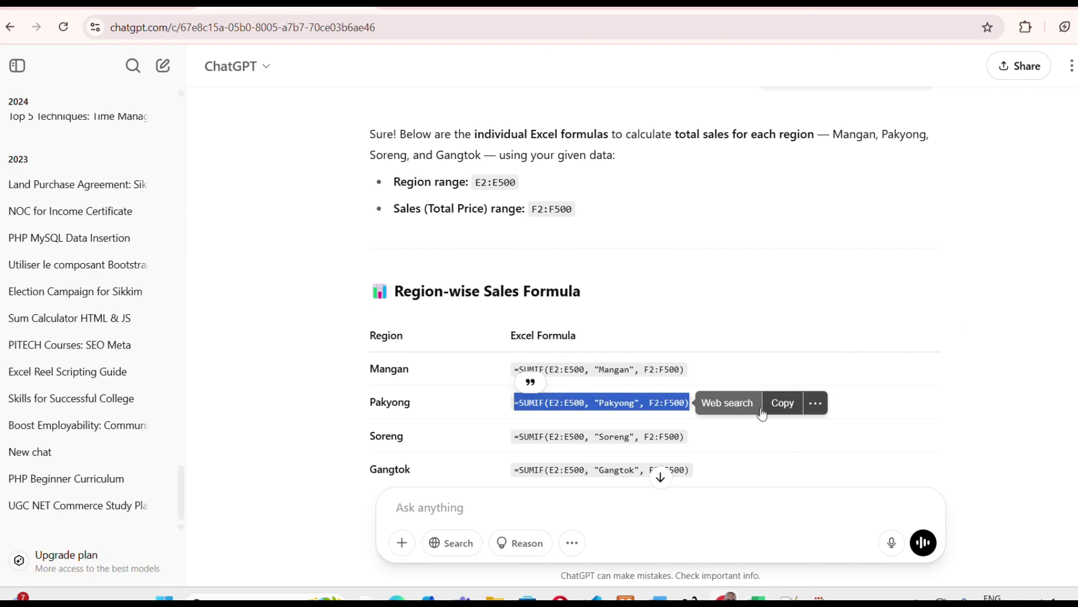
pyautogui.click(784, 405)
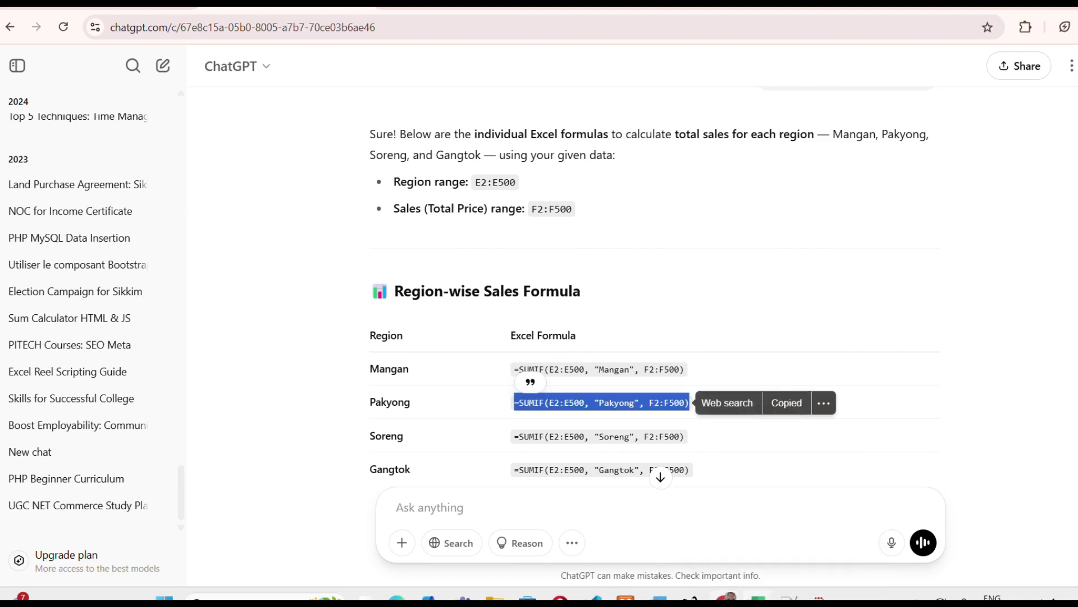
pyautogui.moveTo(726, 596)
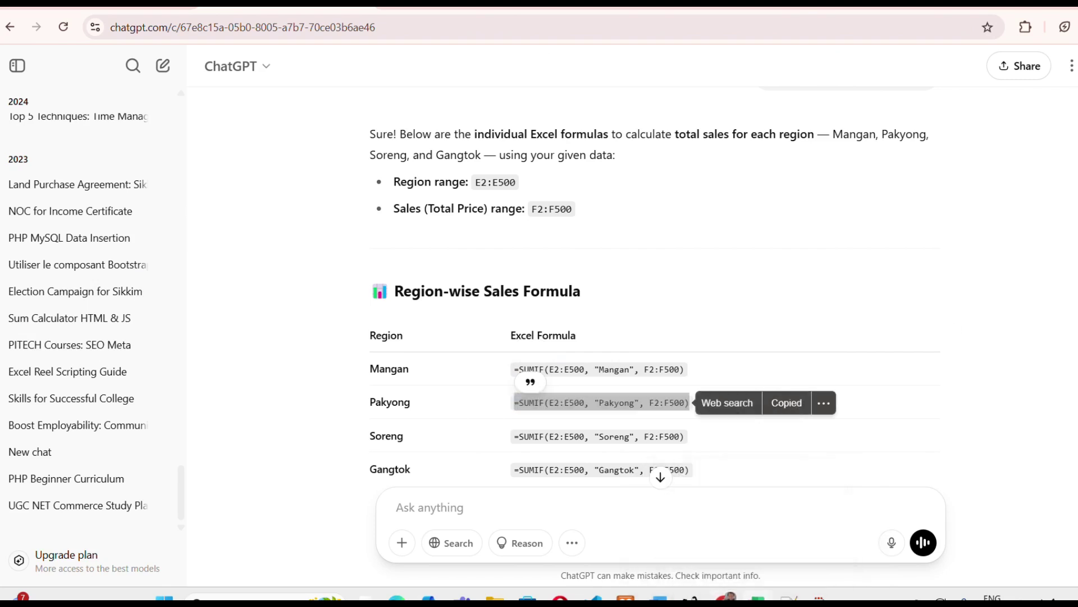
pyautogui.hotkey('alt', 'Tab')
pyautogui.click(594, 216)
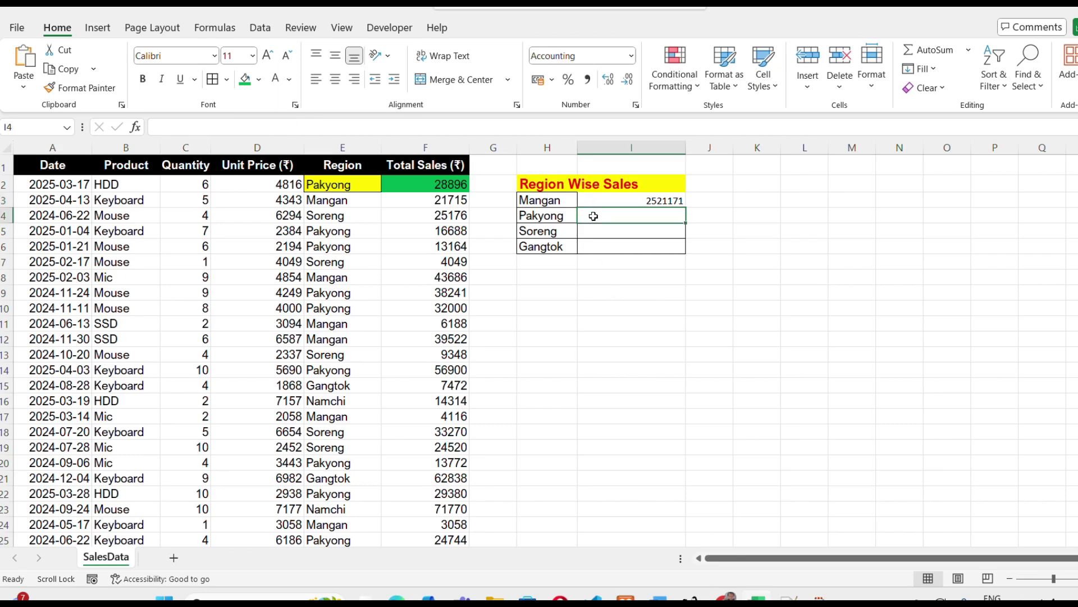
pyautogui.hotkey('ctrl', 'v')
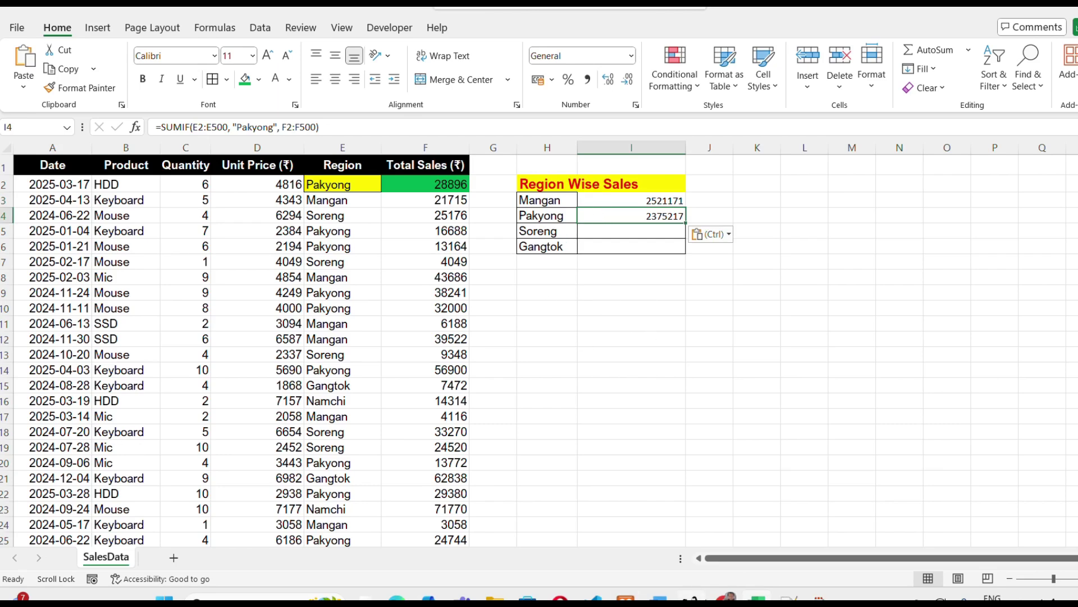
pyautogui.hotkey('alt', 'Tab')
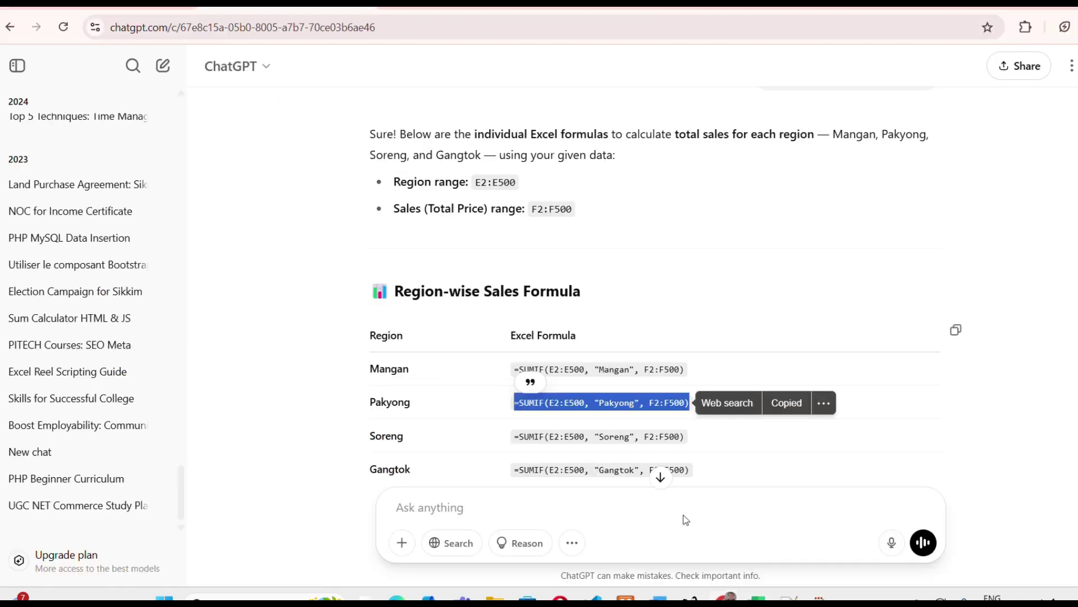
pyautogui.click(758, 599)
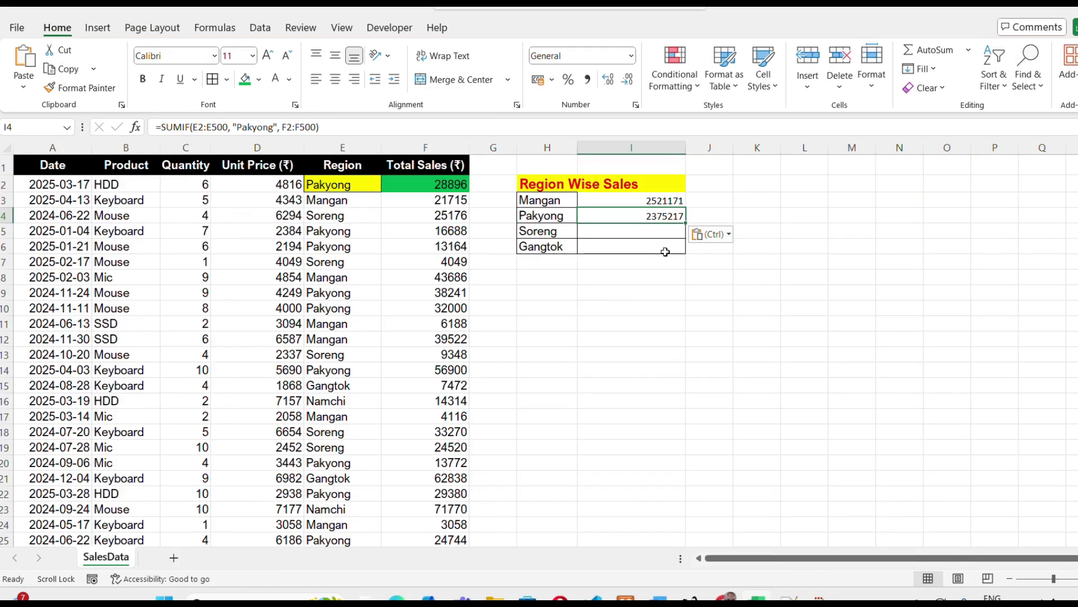
pyautogui.click(612, 308)
# - Format the region totals in cells I3:I6 as Currency and make them bold
pyautogui.moveTo(650, 203); pyautogui.dragTo(648, 238)
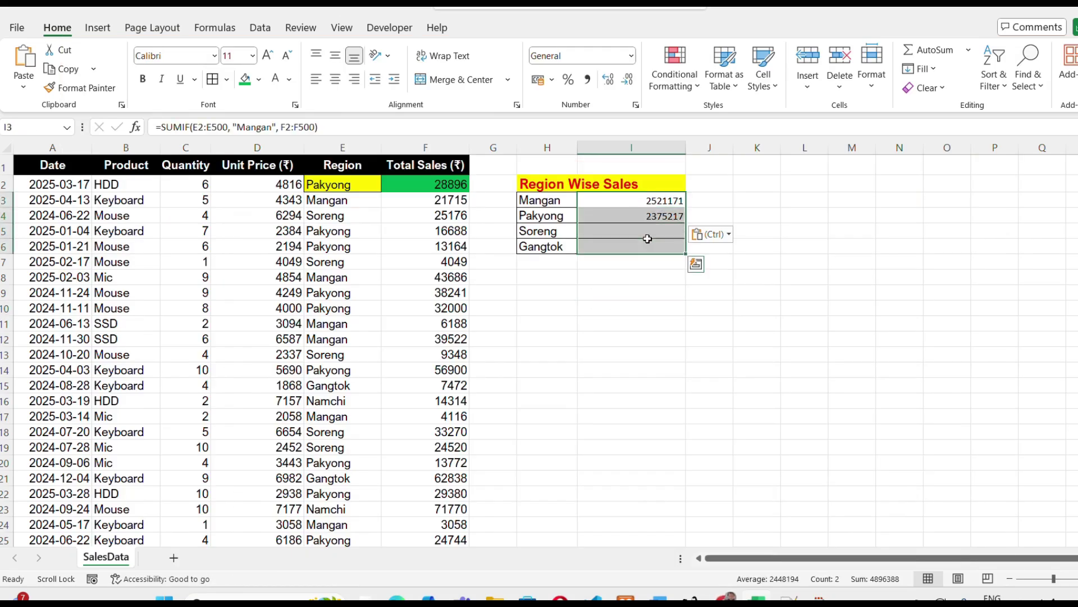
pyautogui.click(632, 58)
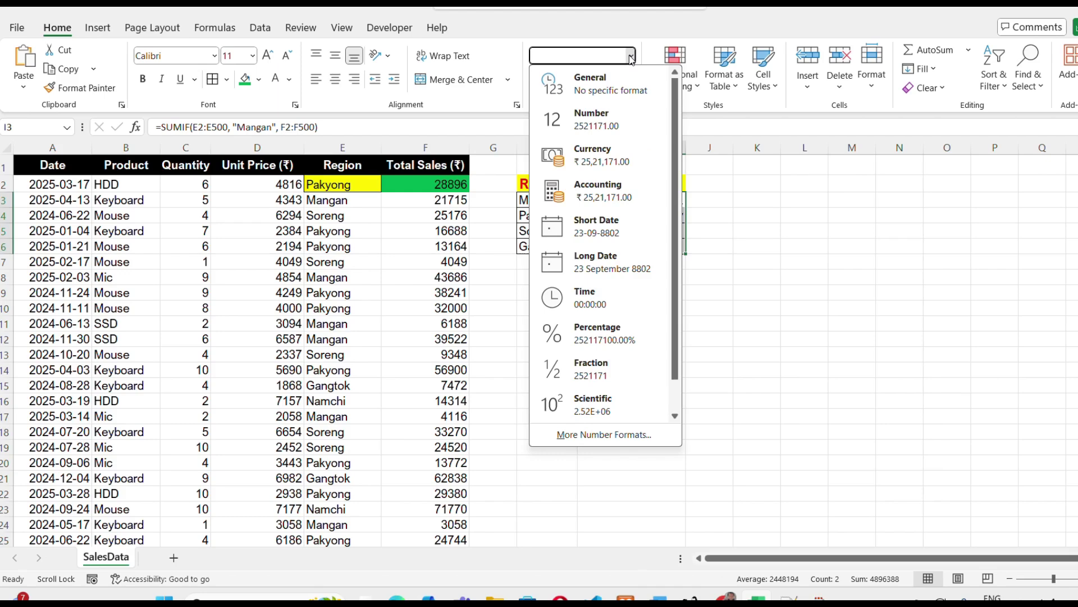
pyautogui.click(584, 162)
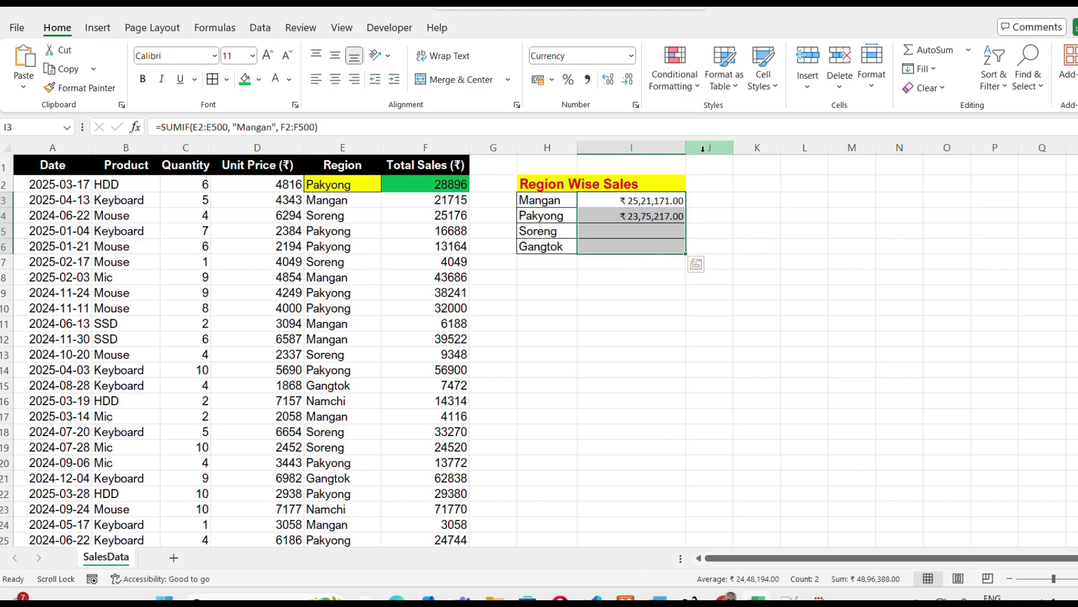
pyautogui.click(142, 79)
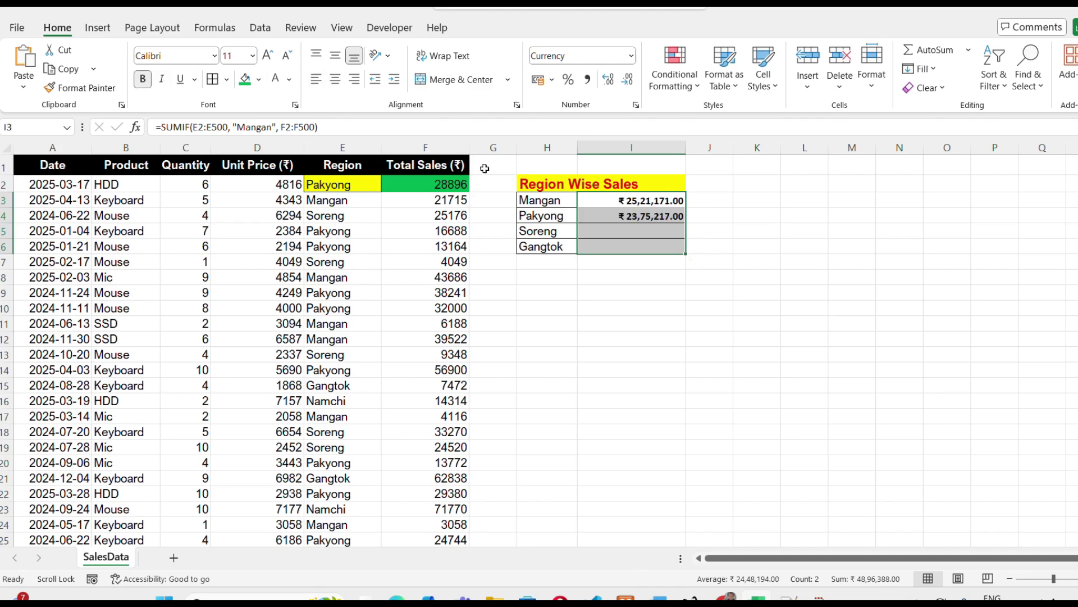
pyautogui.click(546, 200)
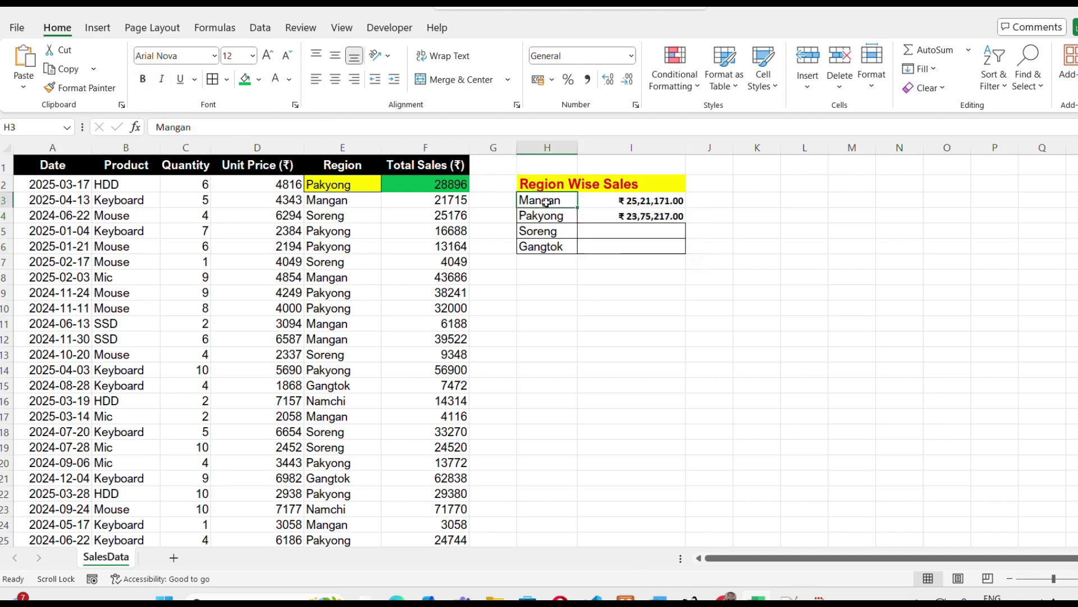
pyautogui.click(644, 201)
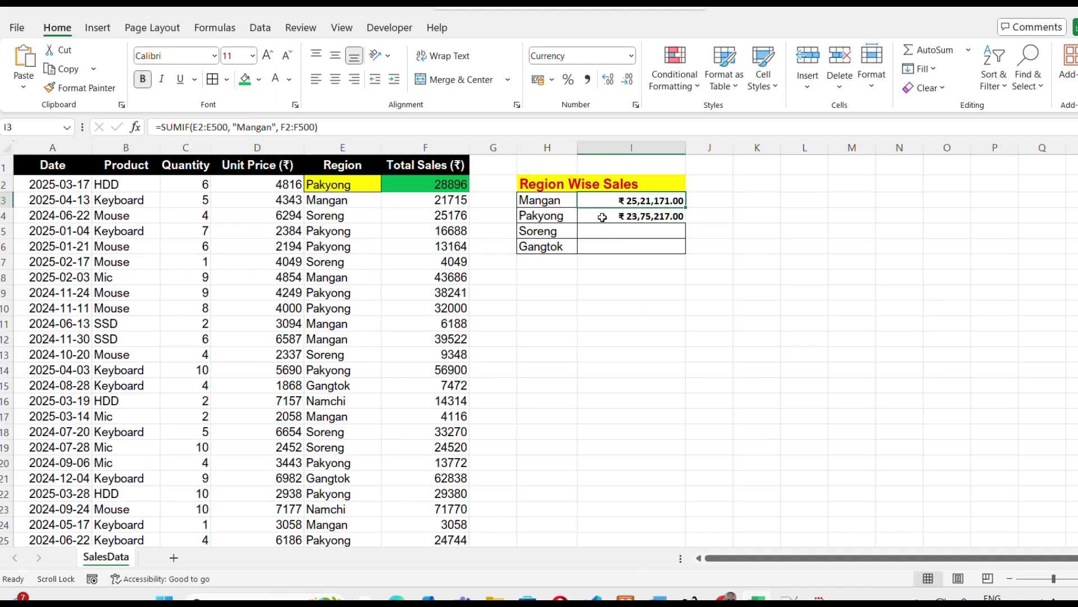
pyautogui.click(611, 279)
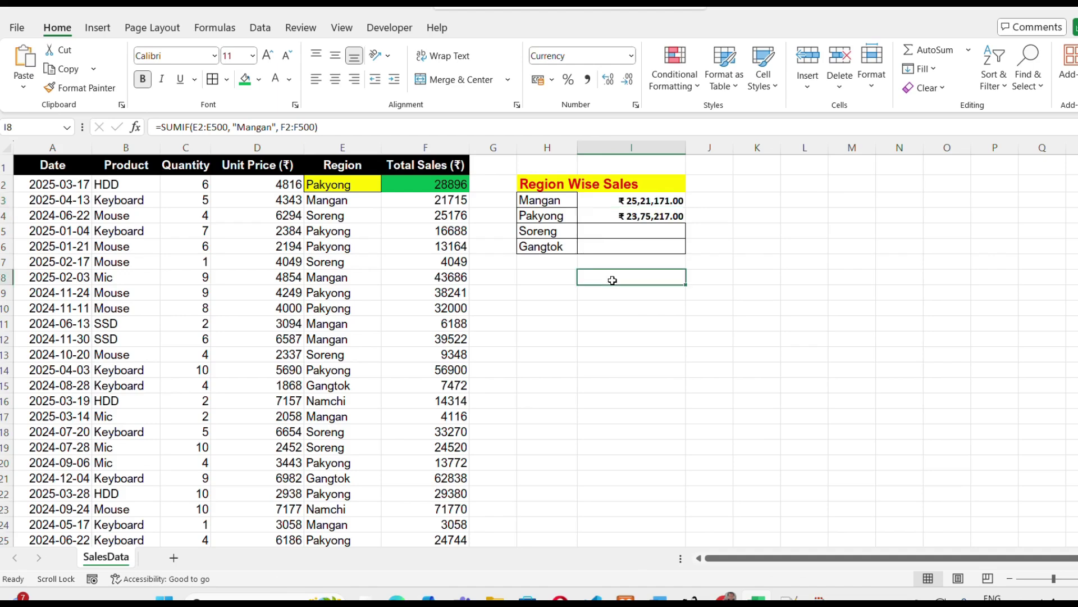
pyautogui.click(616, 231)
pyautogui.click(612, 247)
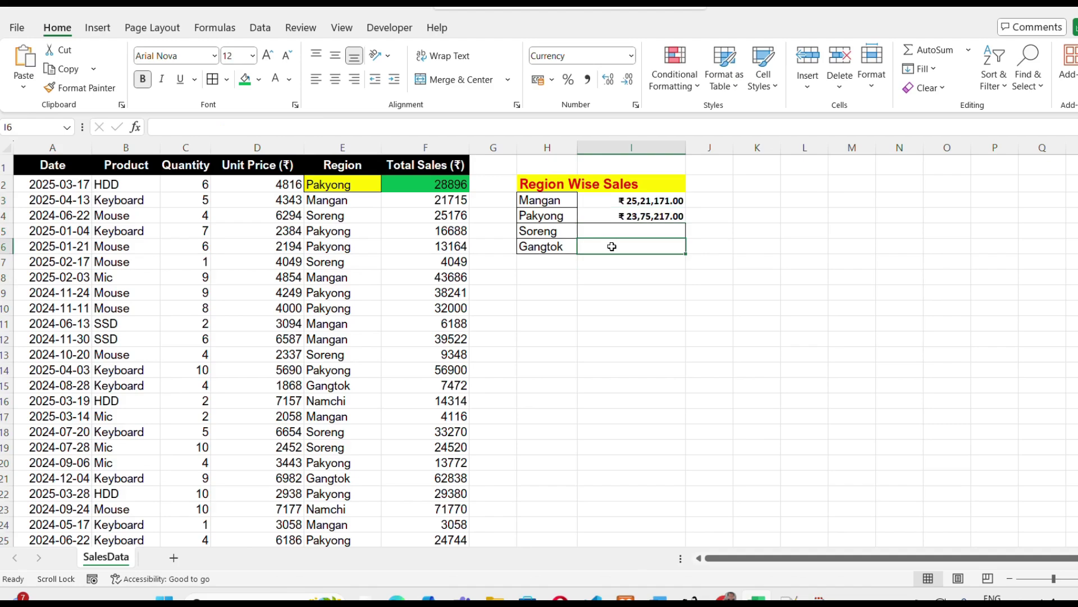
pyautogui.click(593, 312)
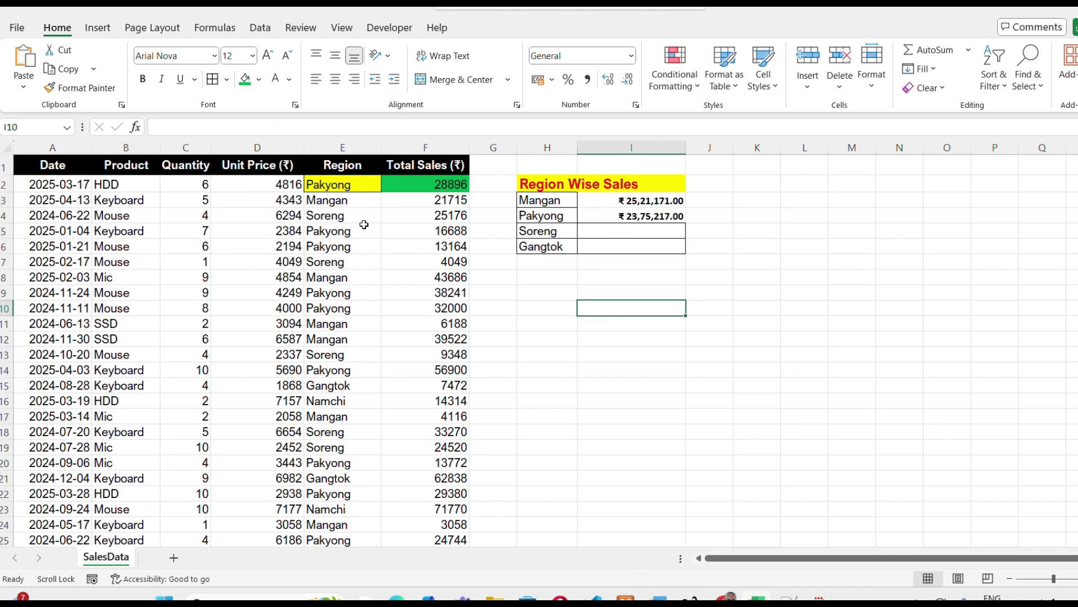
# - Replace the Mangan total's formula in cell I3 with a reference to cell K5
pyautogui.click(649, 204)
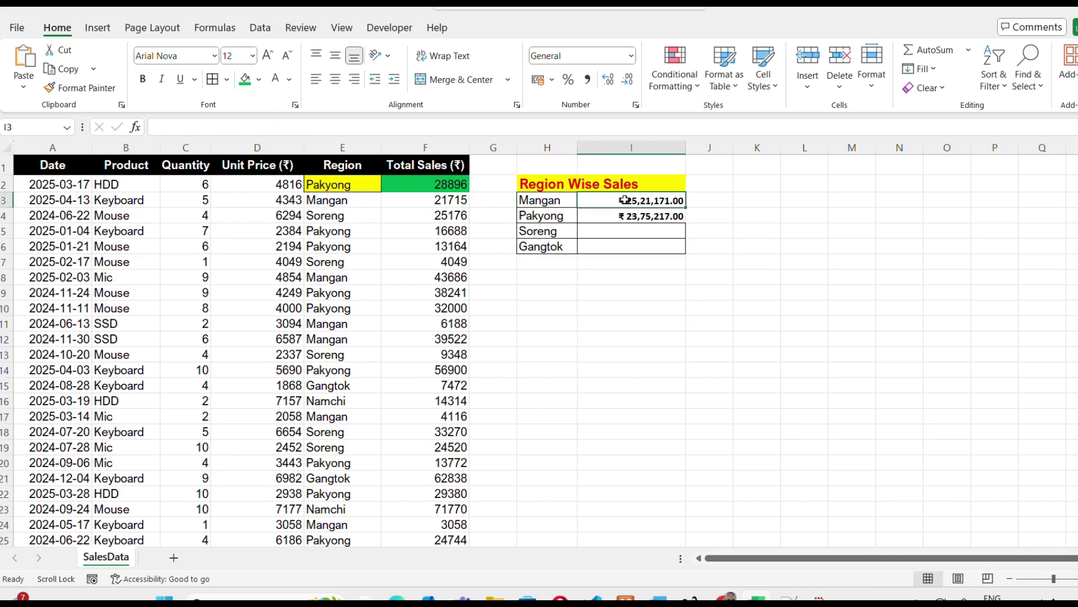
pyautogui.moveTo(318, 127); pyautogui.dragTo(156, 127)
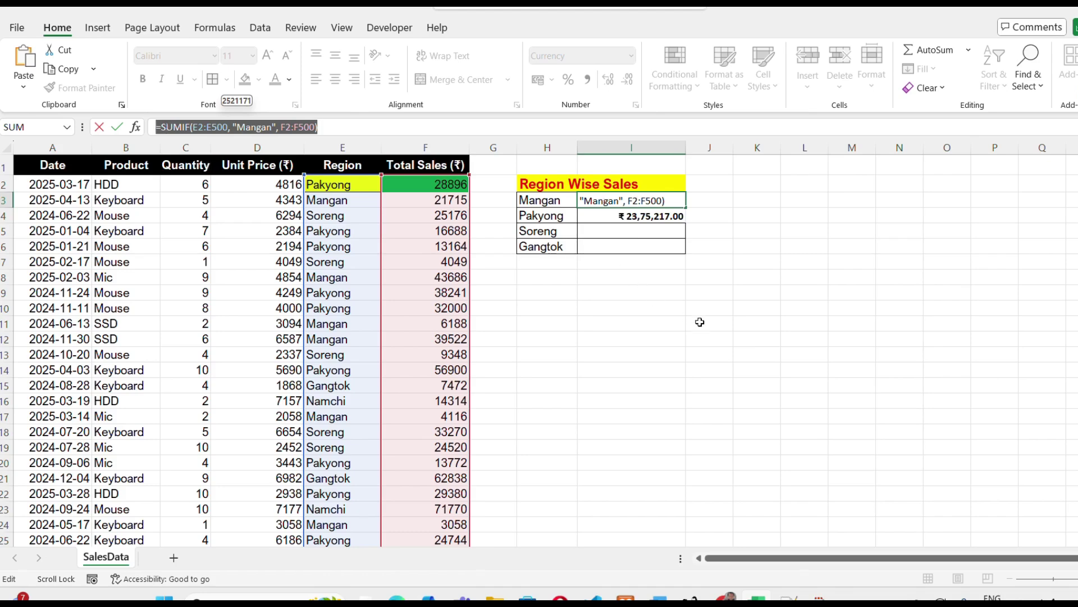
pyautogui.write('=')
pyautogui.click(741, 227)
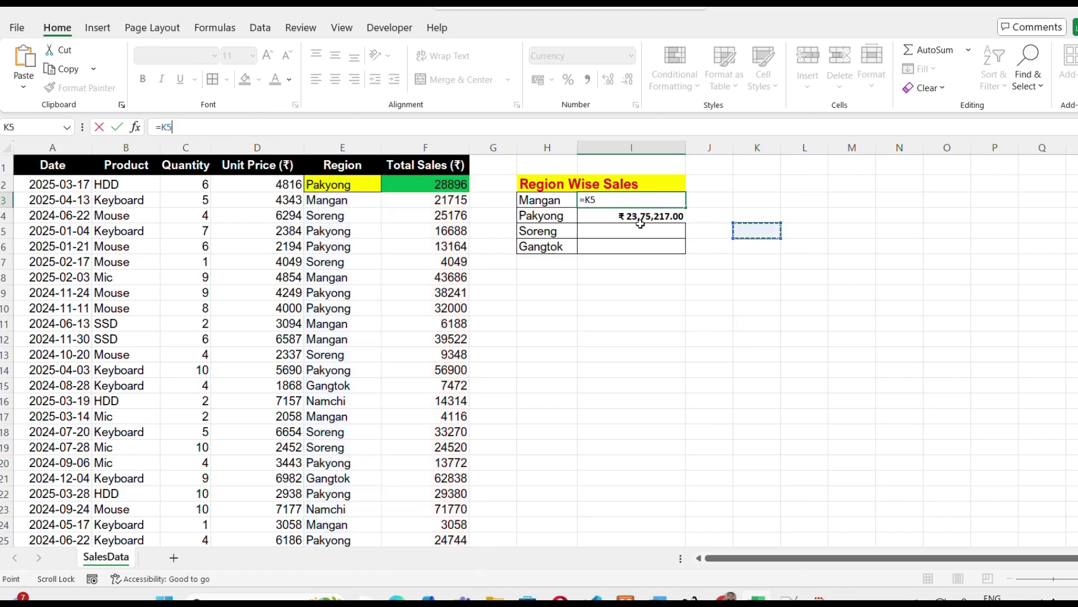